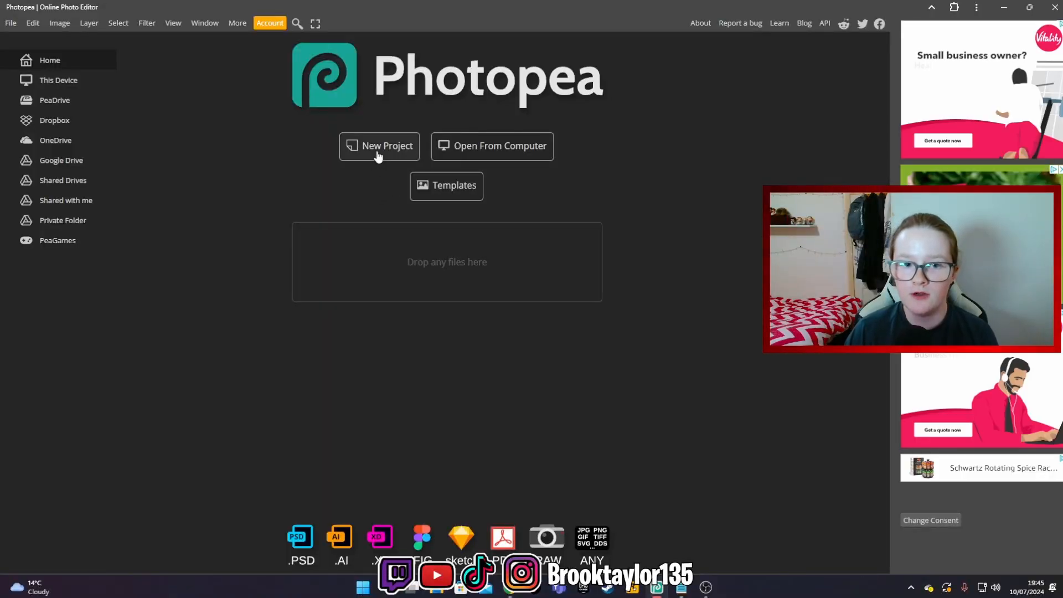
Create a new project from the 1280 × 720 px Youtube Thumbnail preset
left_click(378, 156)
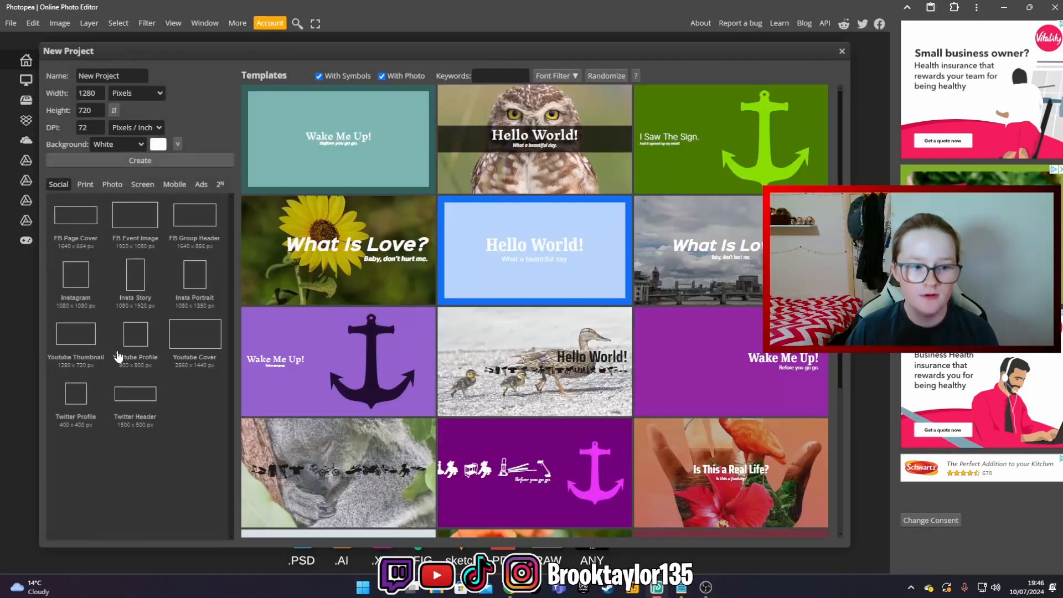
left_click(67, 368)
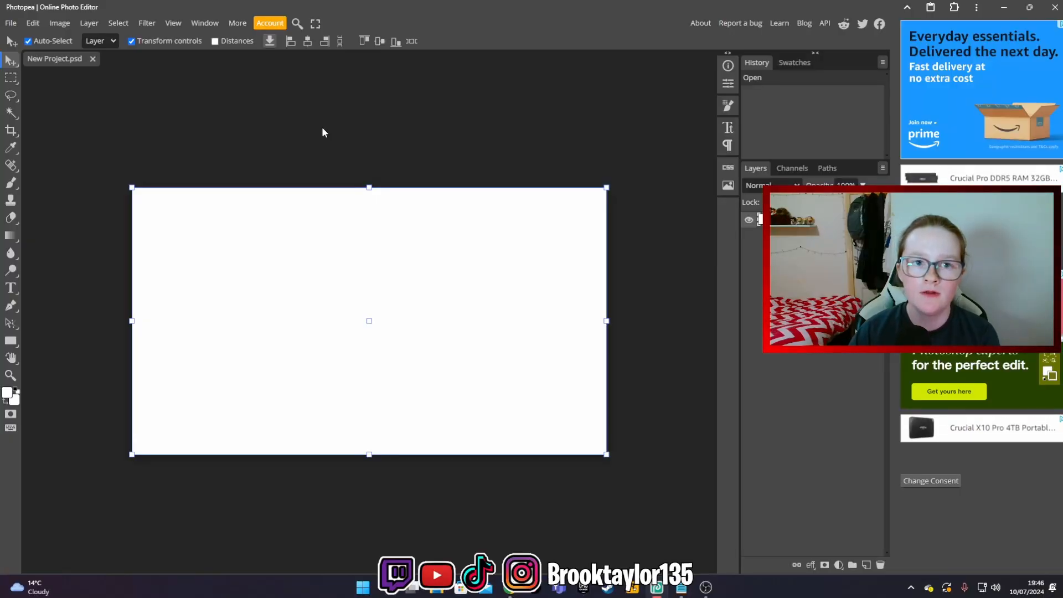
Place the Call of Duty Warzone helicopter image from the THUMNAIL BACKGROUNDS folder into the project as the background
left_click(11, 23)
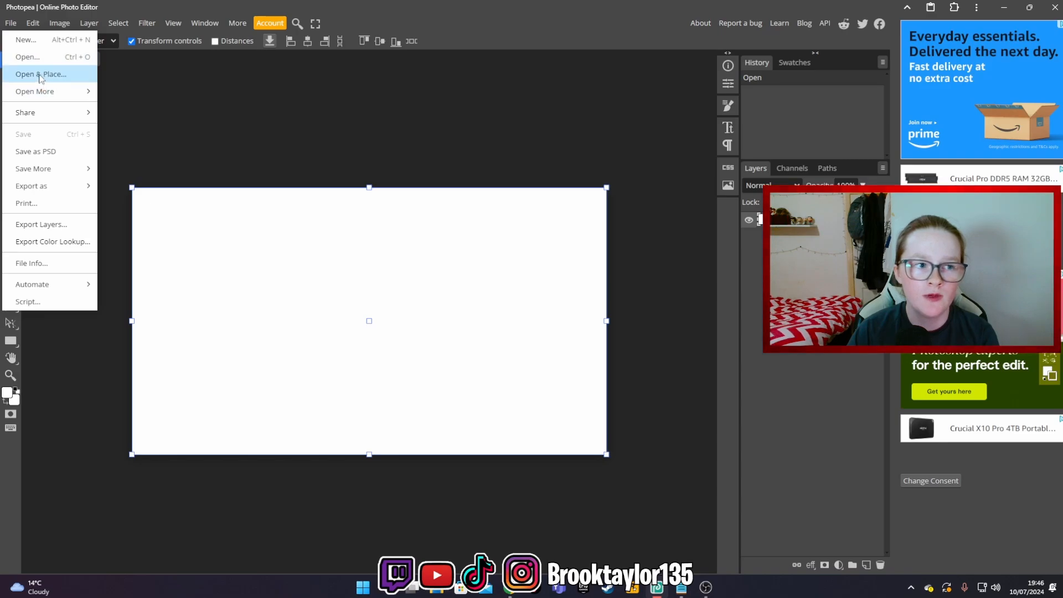
left_click(25, 71)
left_click(140, 34)
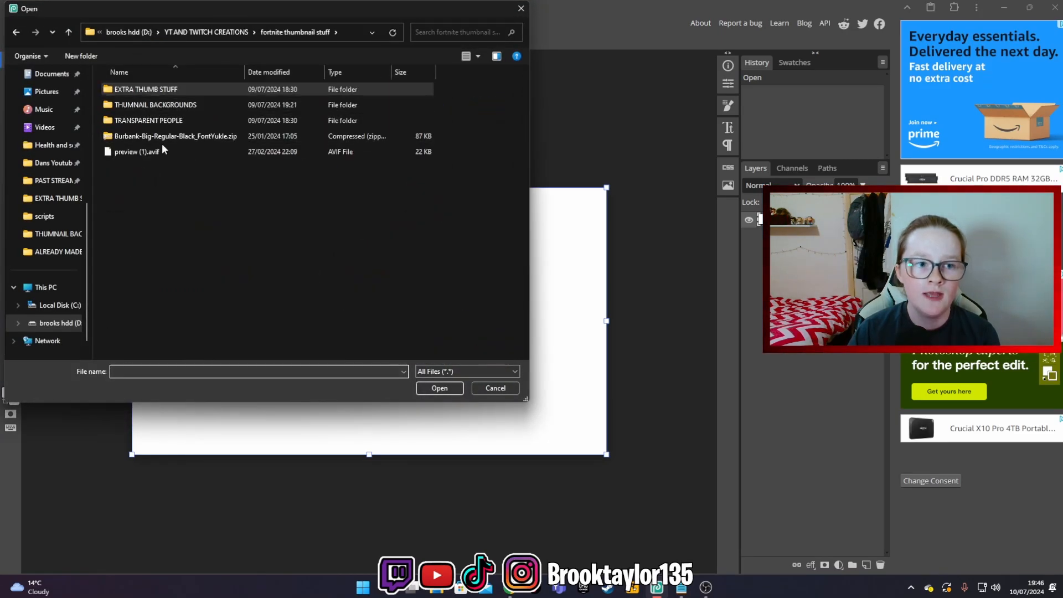
double_click(171, 107)
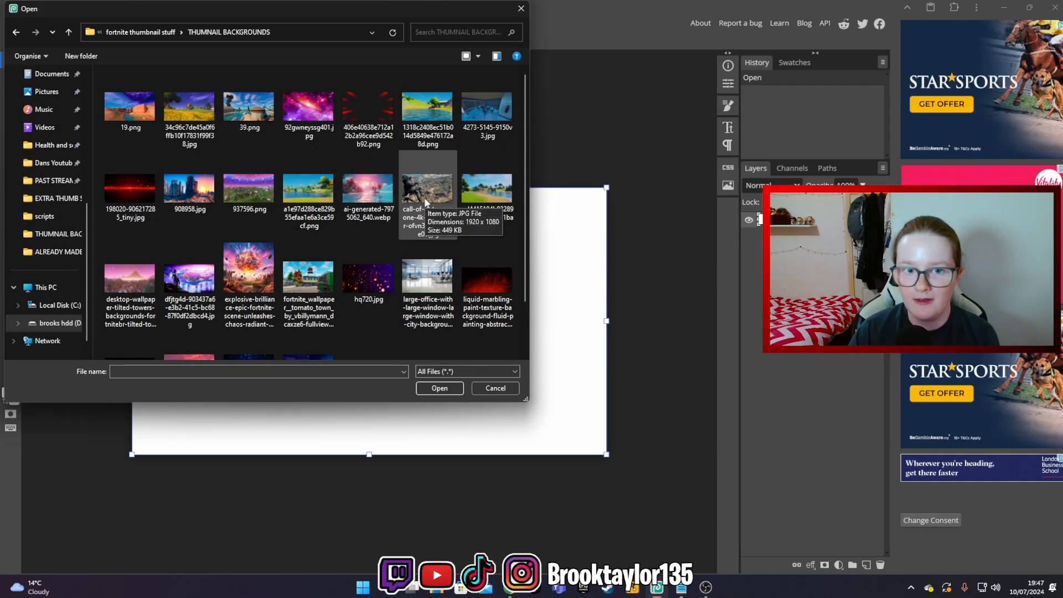
double_click(424, 197)
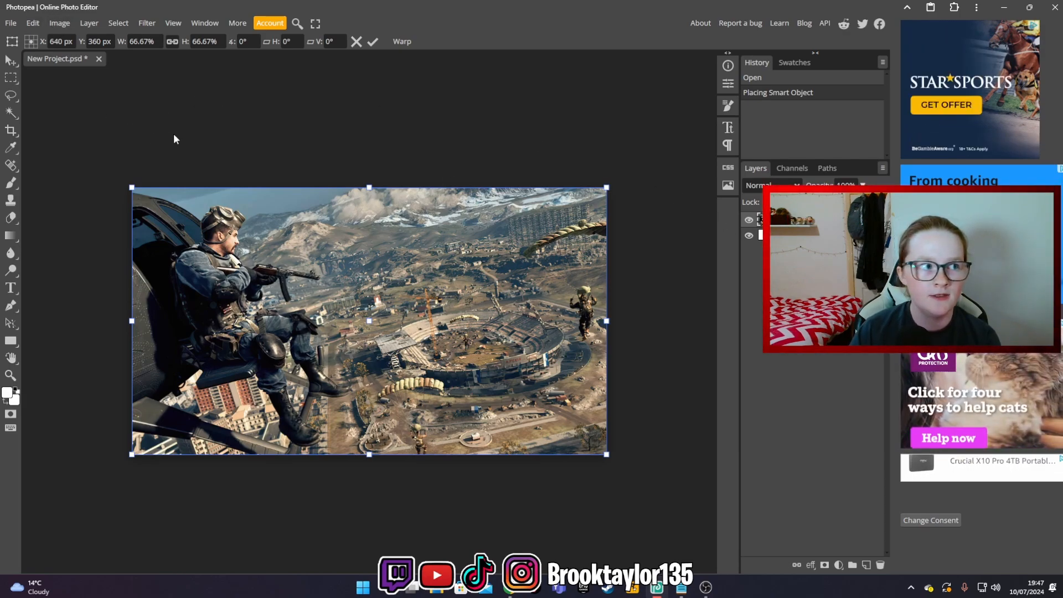
Apply a Brightness/Contrast adjustment to the background image with brightness 20 and contrast 25
left_click(67, 27)
mouse_move(138, 60)
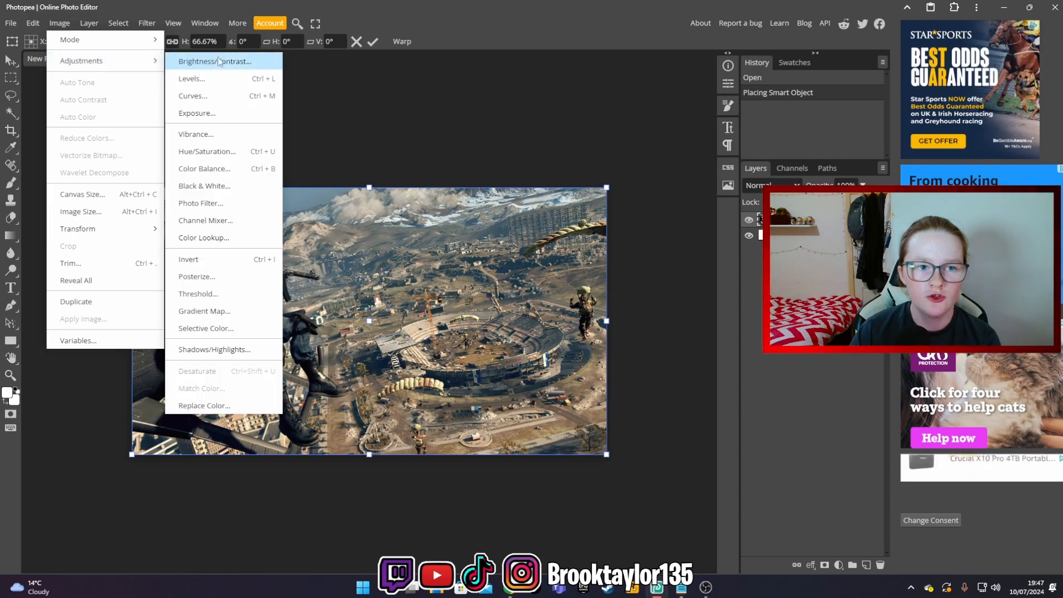
left_click(215, 62)
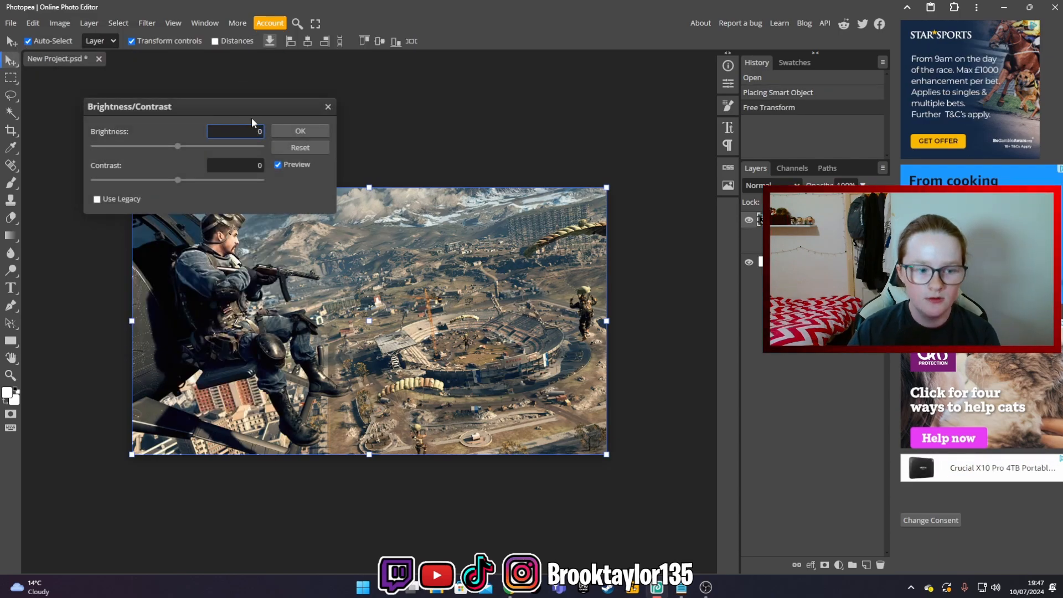
type("20")
key("Tab")
type("25")
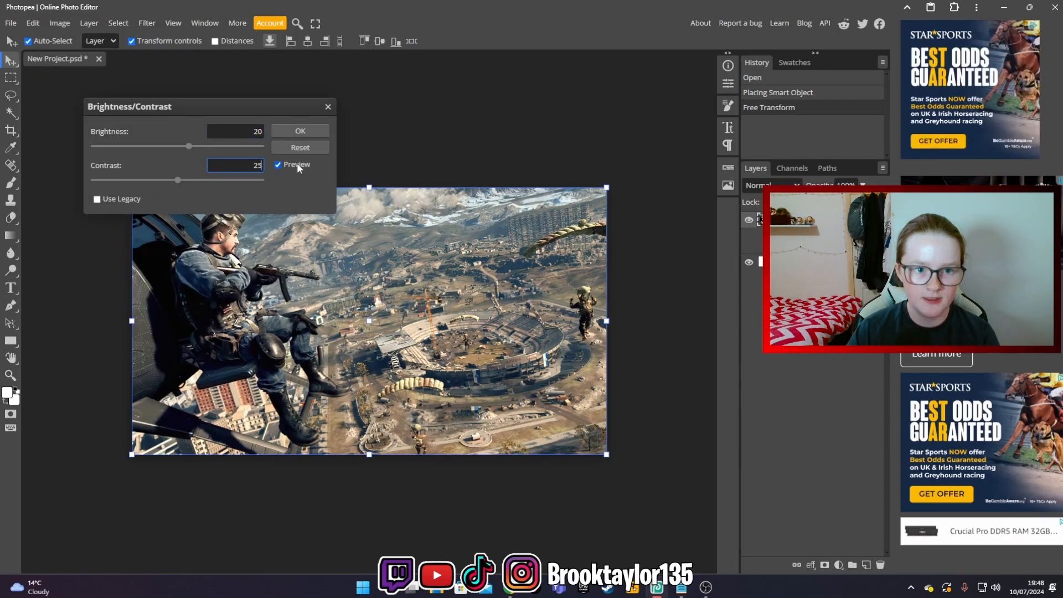
left_click(292, 130)
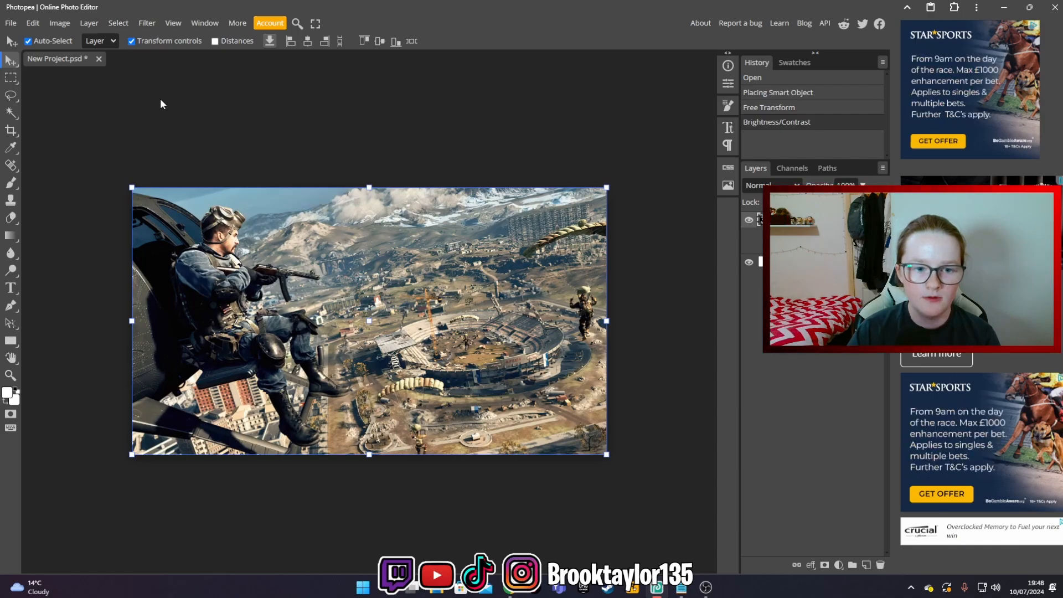
Apply a Vibrance adjustment of 72 to the background image
left_click(60, 23)
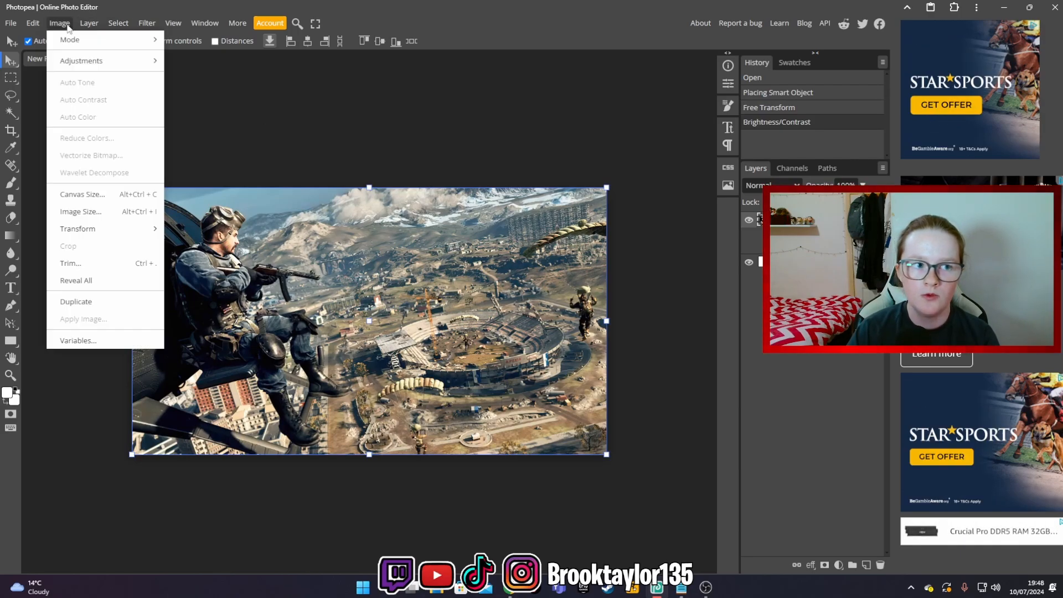
mouse_move(88, 61)
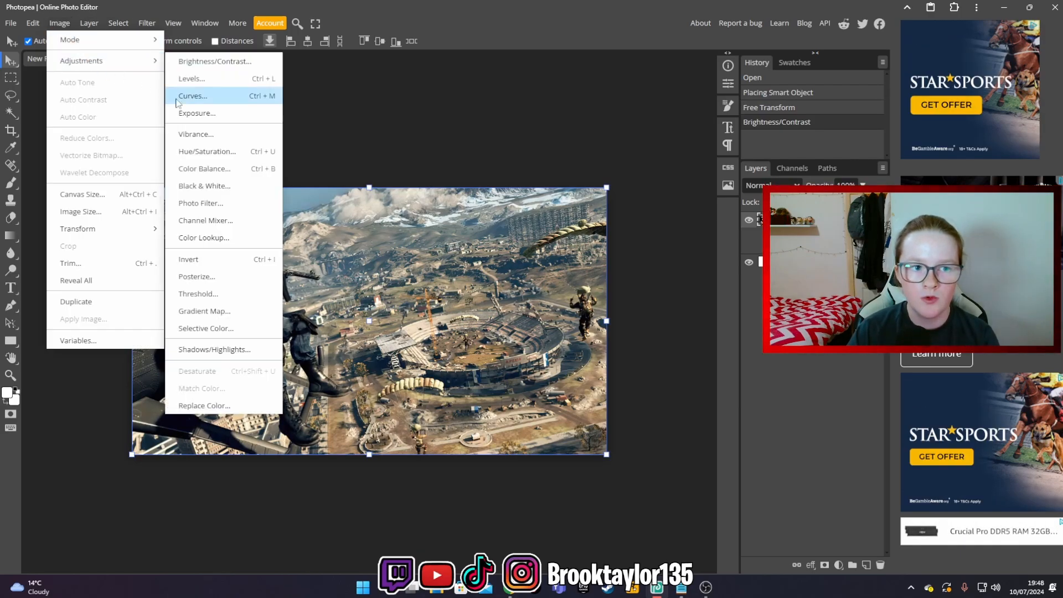
left_click(198, 135)
left_click(244, 132)
type("72")
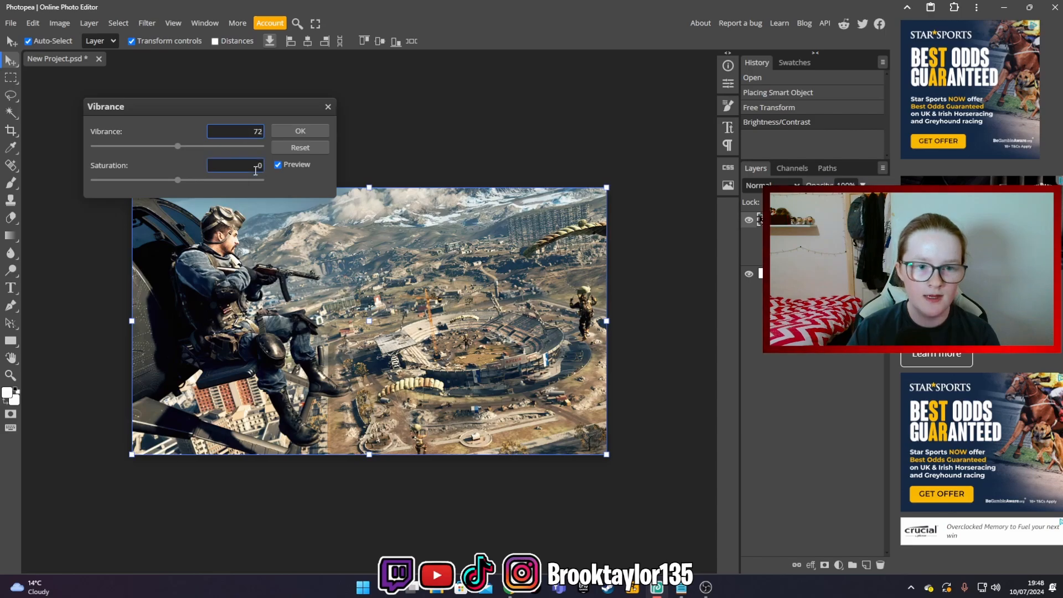
left_click(317, 129)
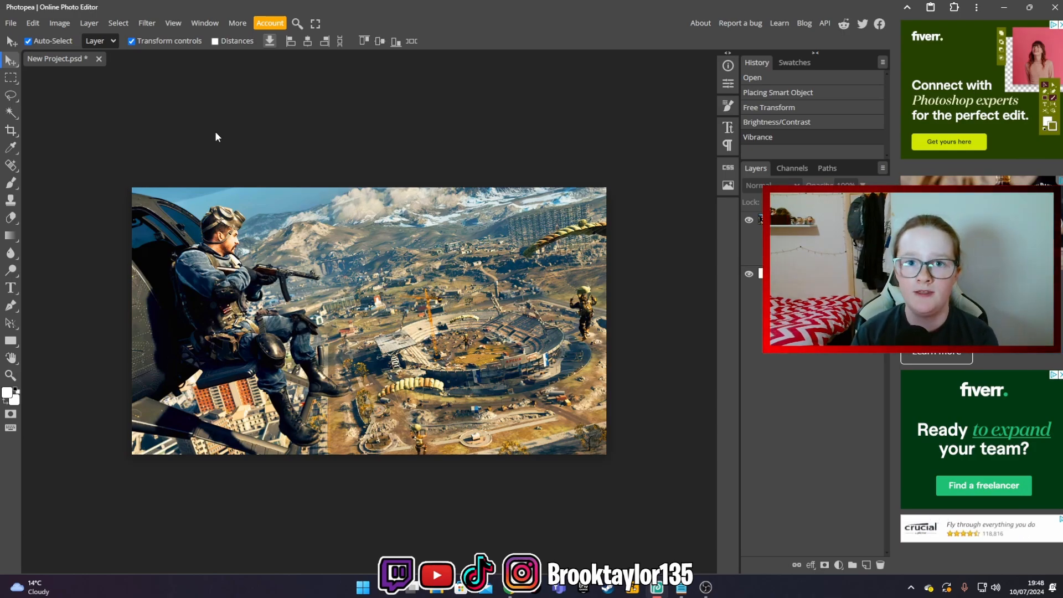
Place Picsart_24-07-09_18-28-59-091.png from the TRANSPARENT PEOPLE folder as the top layer above the background
left_click(11, 23)
left_click(43, 70)
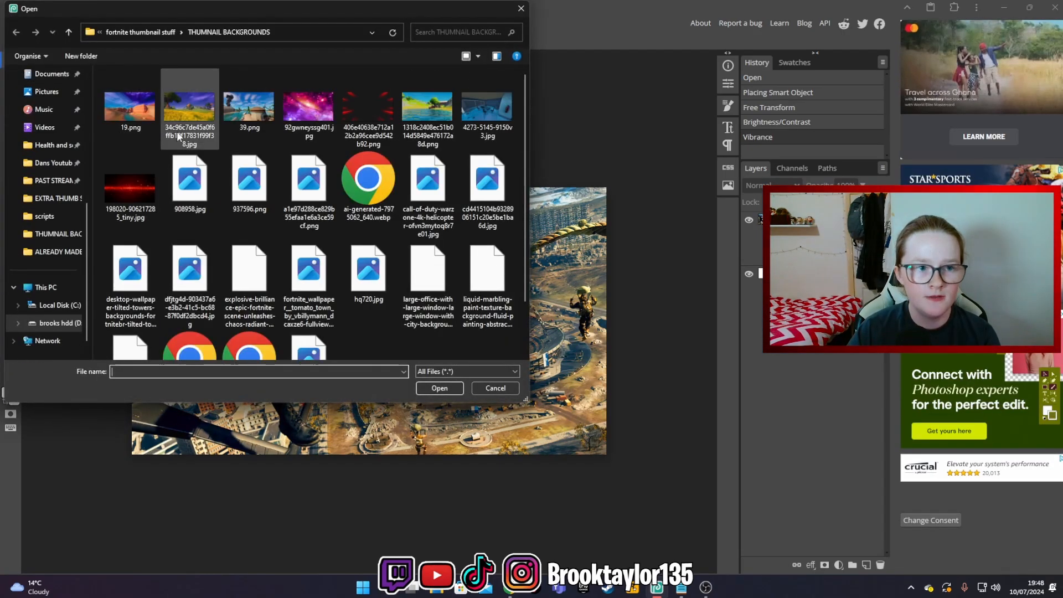
left_click(149, 31)
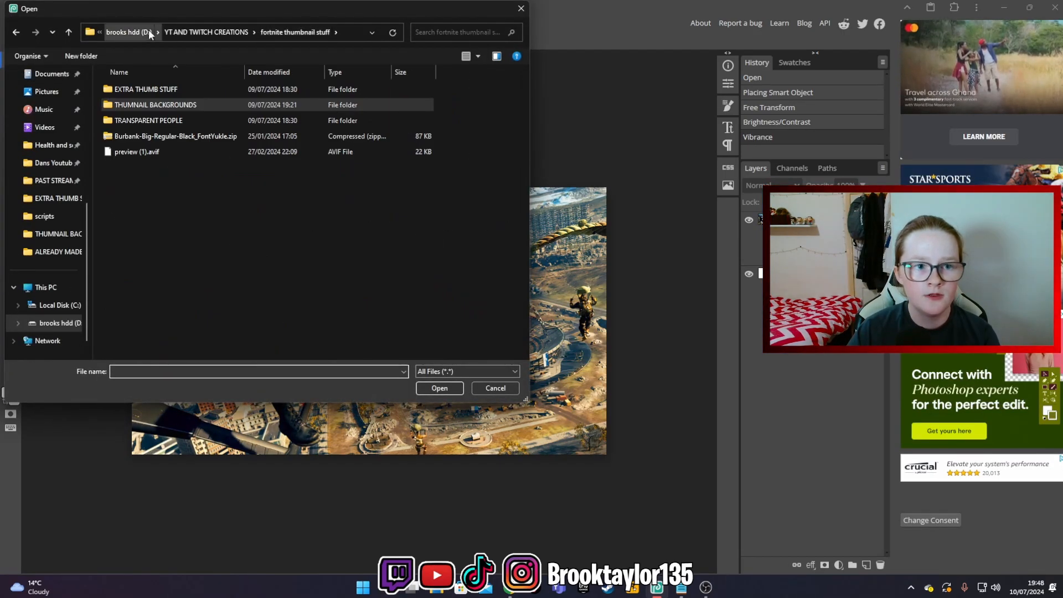
double_click(201, 121)
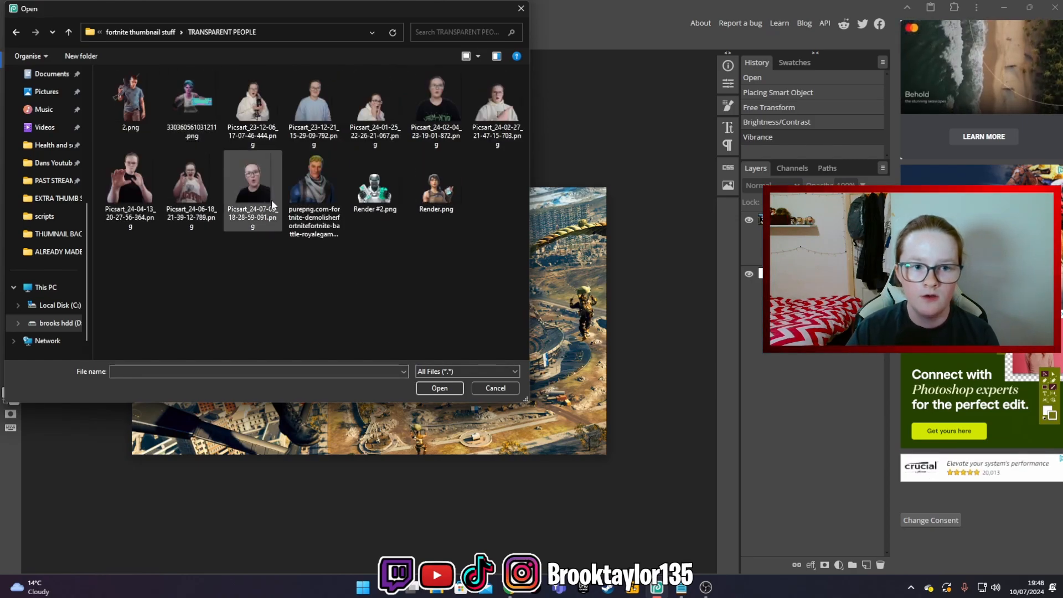
left_click(254, 190)
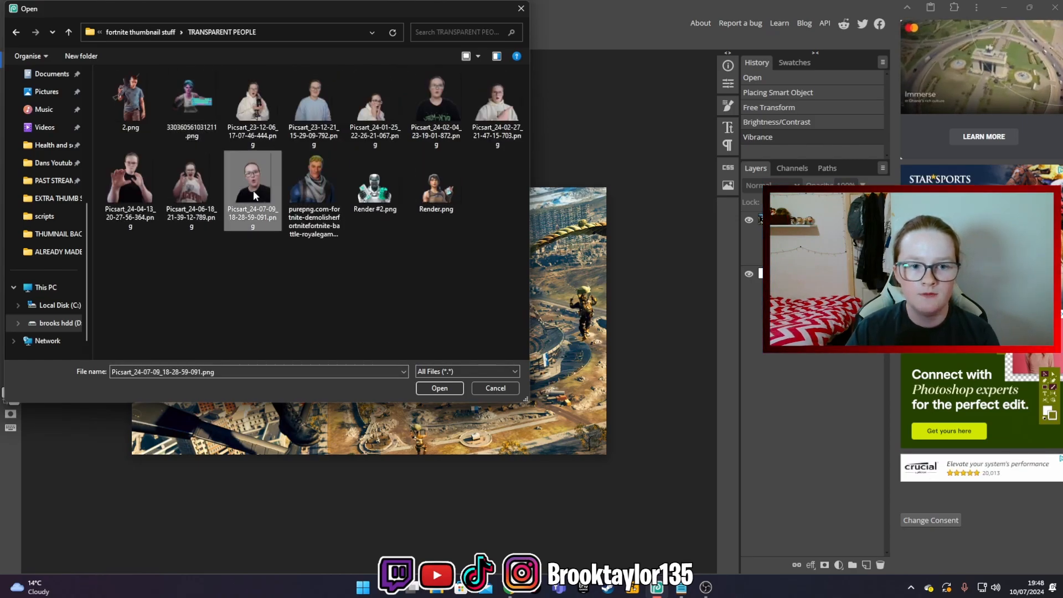
left_click(437, 388)
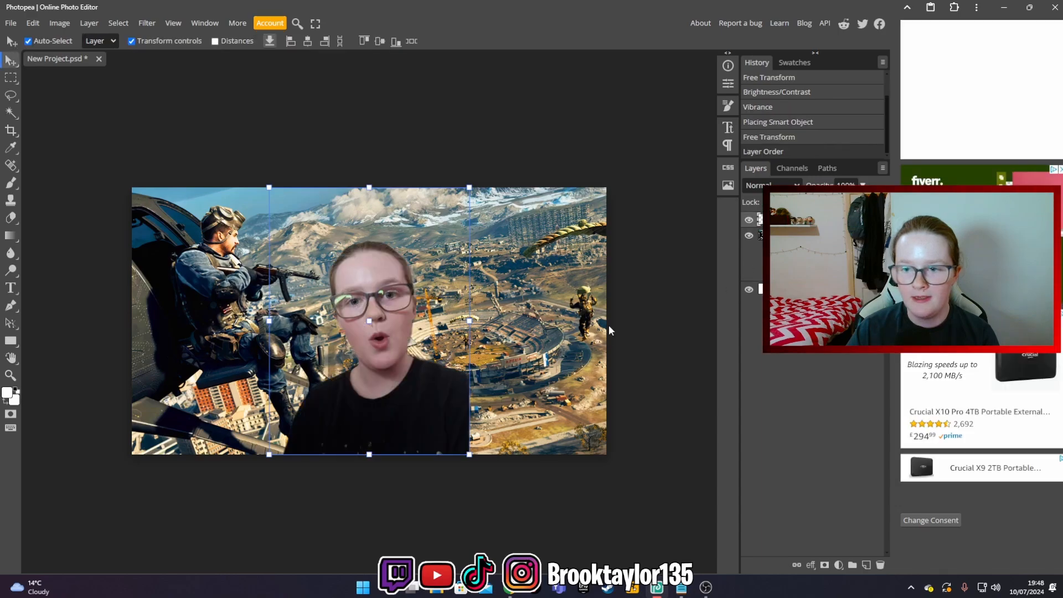
left_click(609, 326)
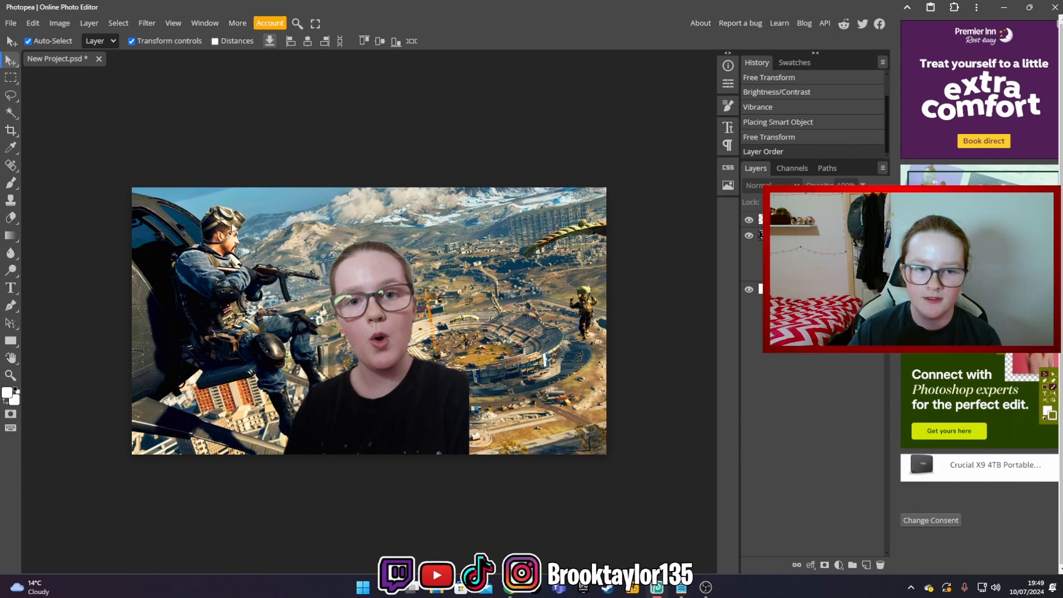
Flip the cutout person layer horizontally
left_click(367, 397)
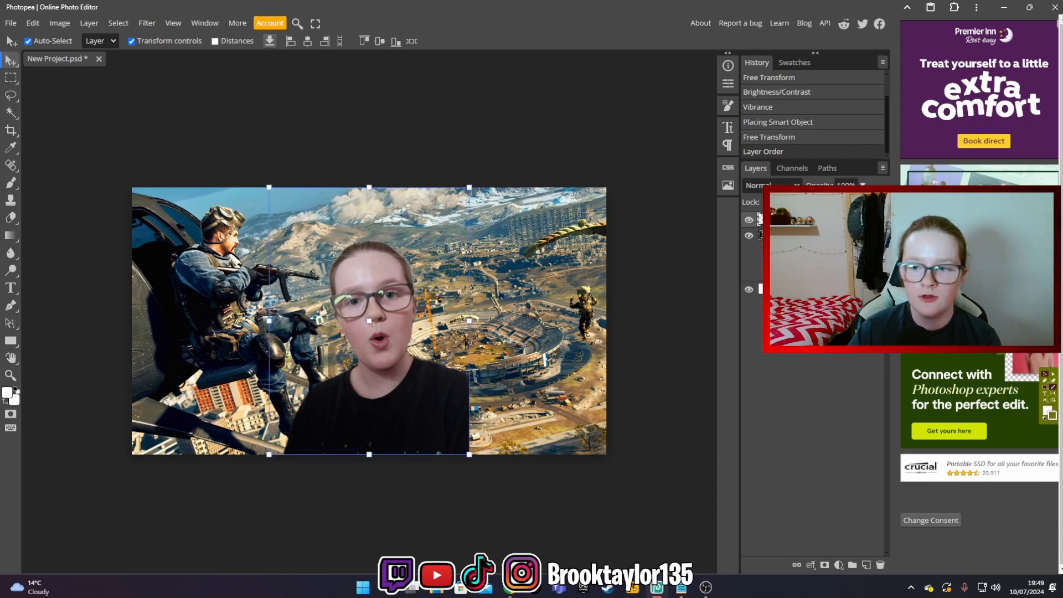
left_click(33, 24)
mouse_move(111, 297)
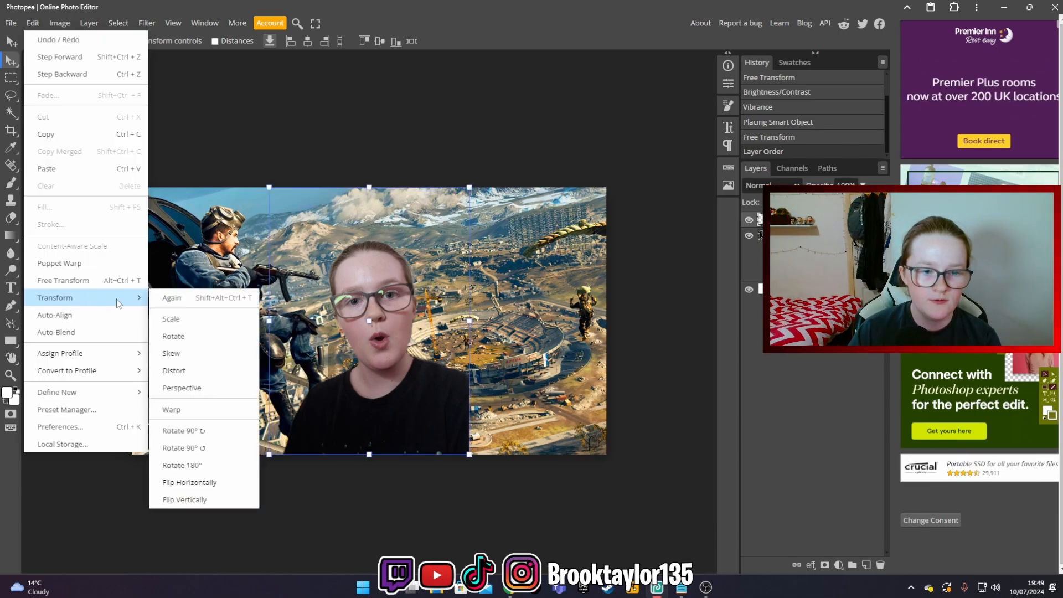
left_click(190, 485)
Move the cutout person over the soldier at the canvas's left side and enlarge it to about 32.4% scale
left_click_drag(347, 414, 224, 417)
left_click_drag(335, 193, 389, 116)
left_click_drag(254, 286, 241, 291)
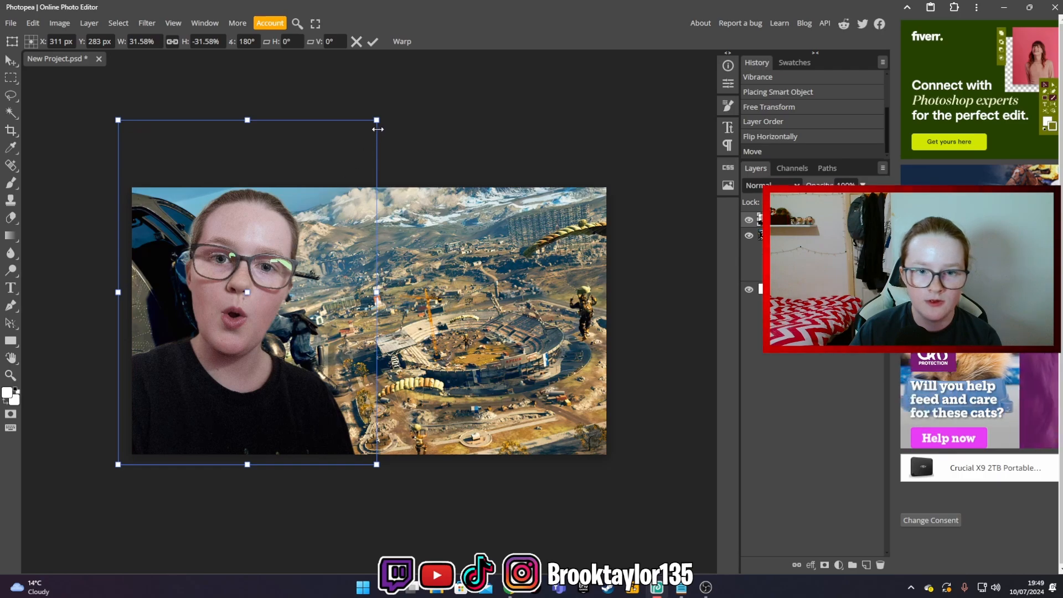
left_click_drag(377, 120, 384, 110)
left_click_drag(456, 104, 453, 121)
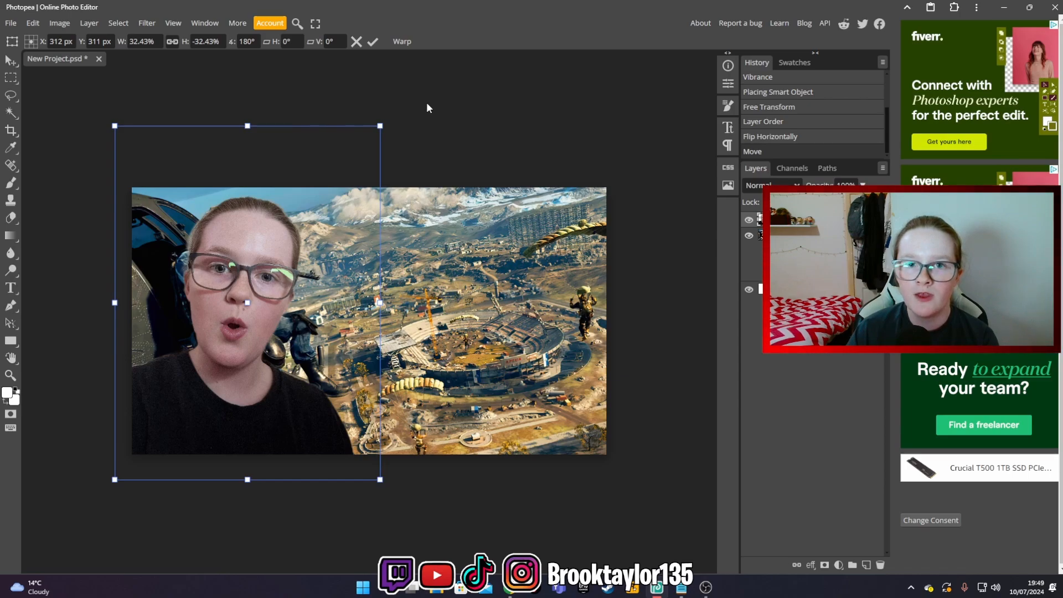
Apply a Brightness/Contrast adjustment to the cutout person with brightness 20 and contrast 25
left_click(59, 23)
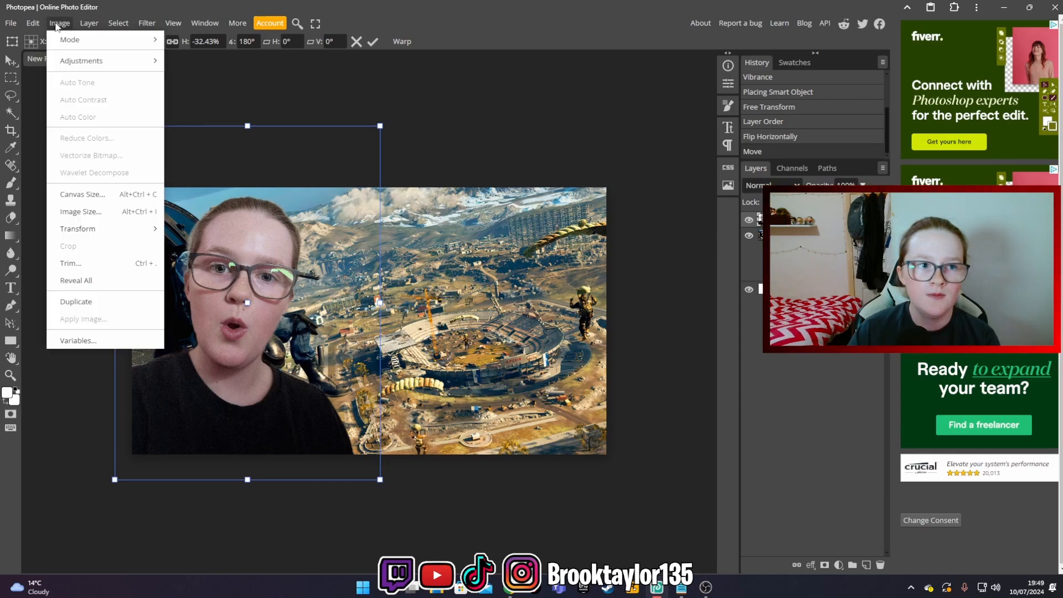
mouse_move(107, 61)
left_click(200, 62)
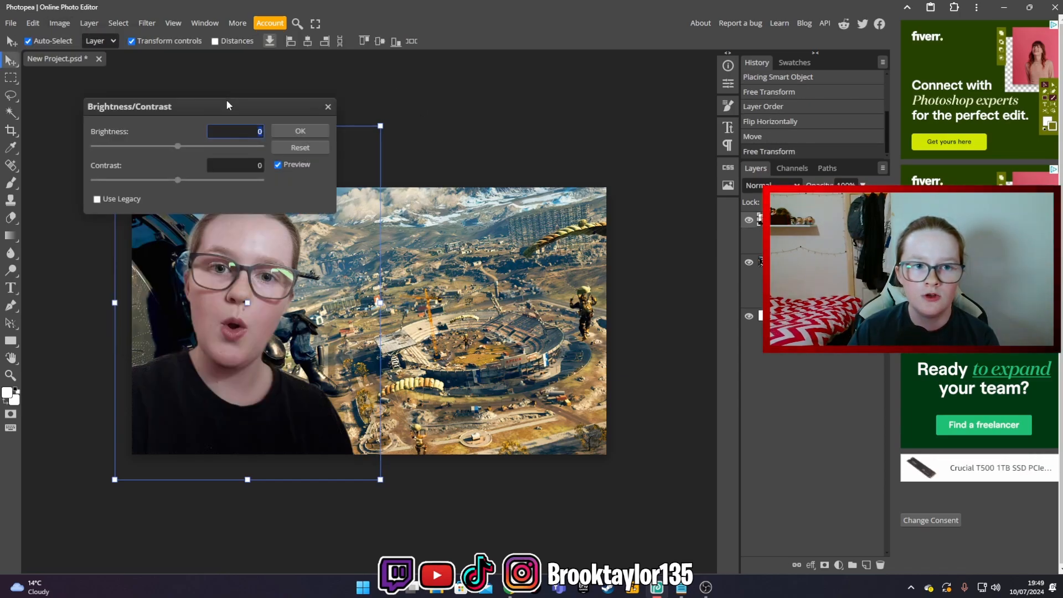
type("20")
left_click_drag(249, 165, 266, 170)
type("25")
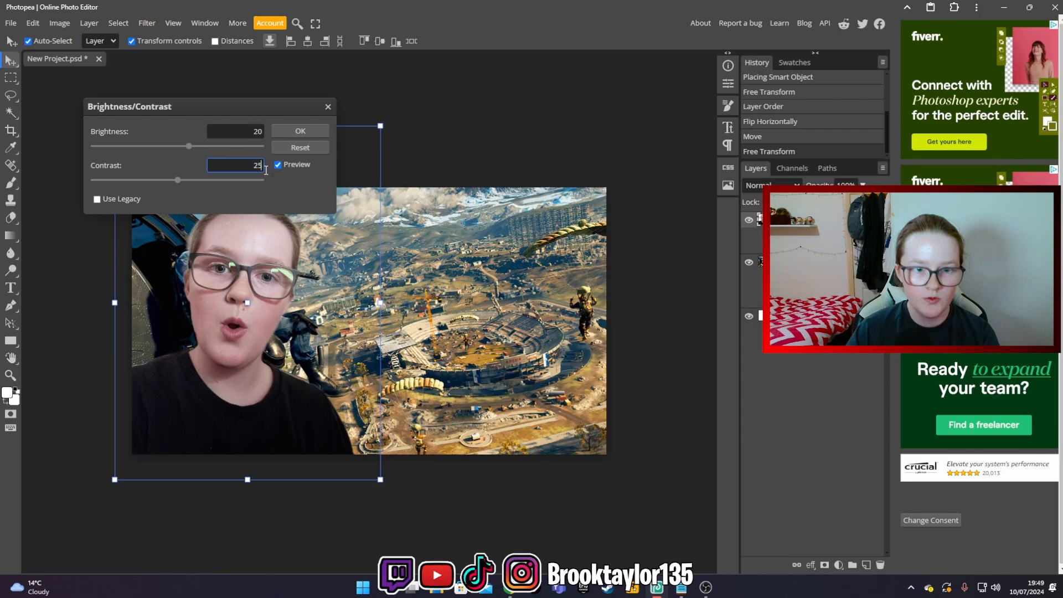
left_click(286, 135)
Apply a Vibrance adjustment to the cutout person layer
left_click(60, 23)
mouse_move(85, 66)
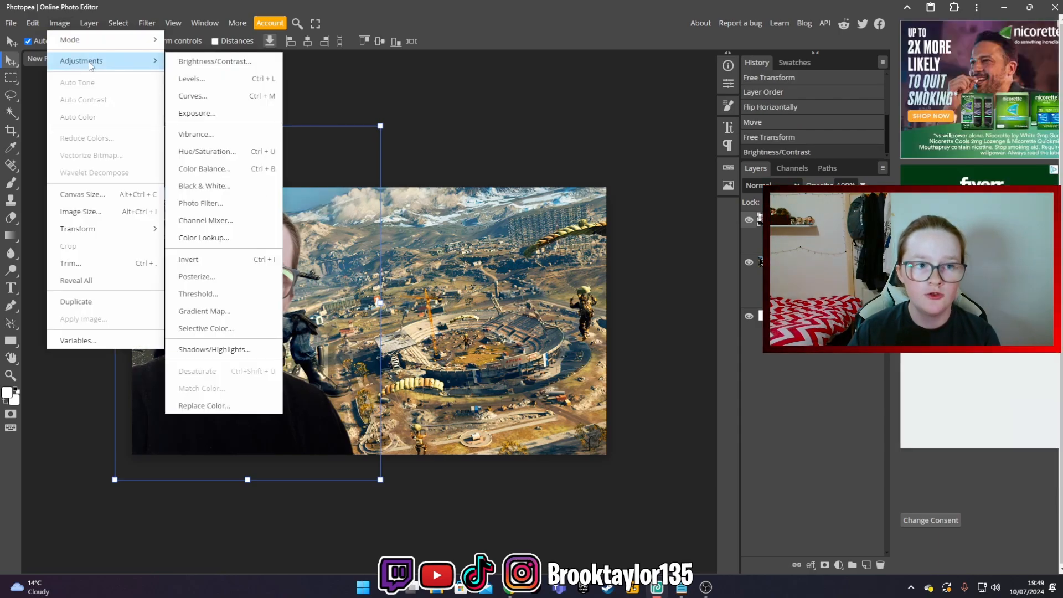
left_click(235, 132)
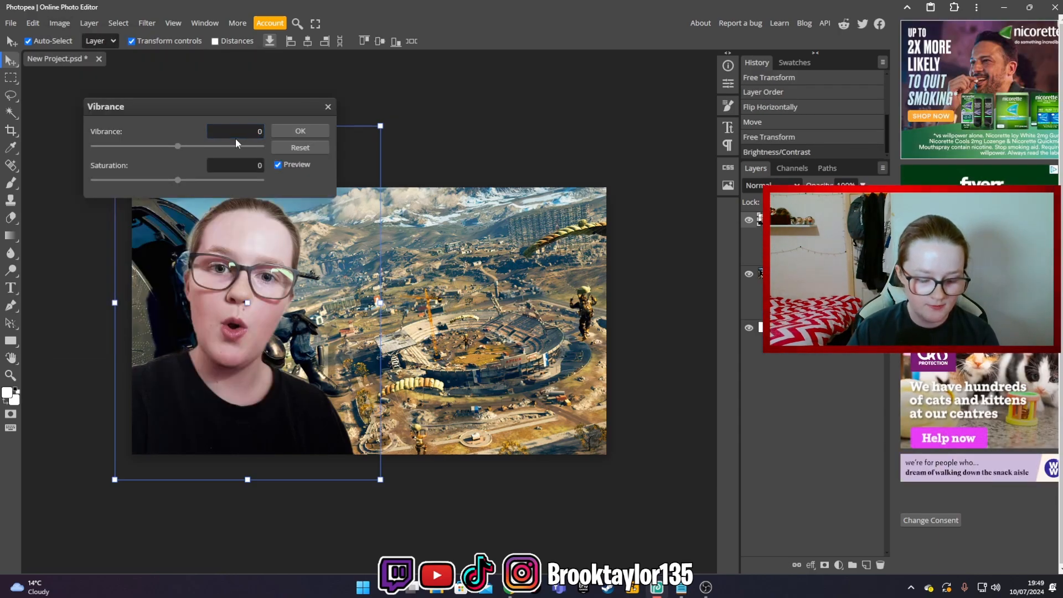
left_click(280, 134)
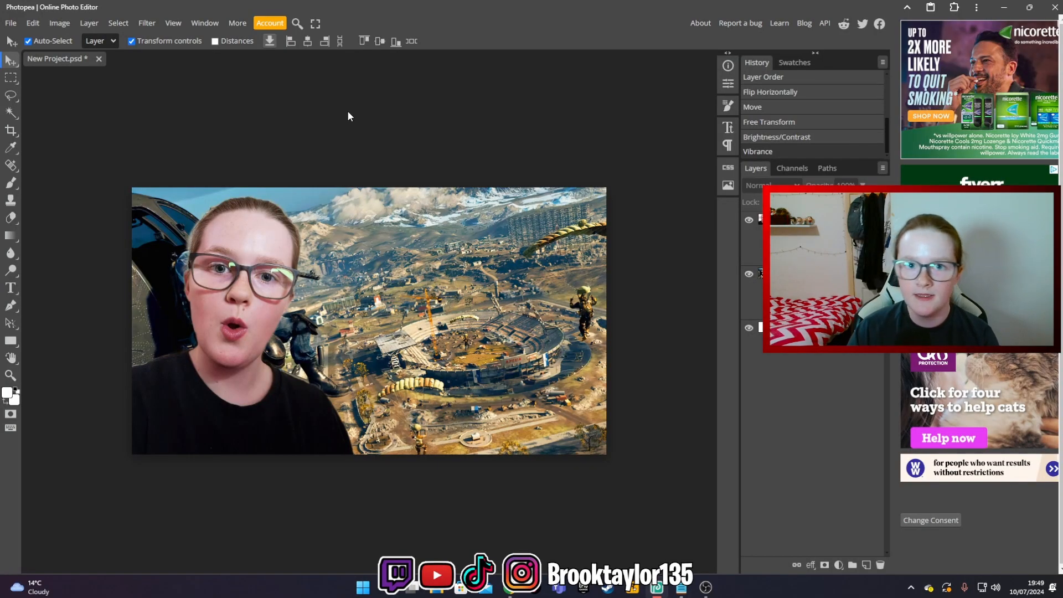
Load the Burbank Big Regular Black font from Burbank-Big-Regular-Black_FontYukle.zip for the Type tool
left_click(11, 288)
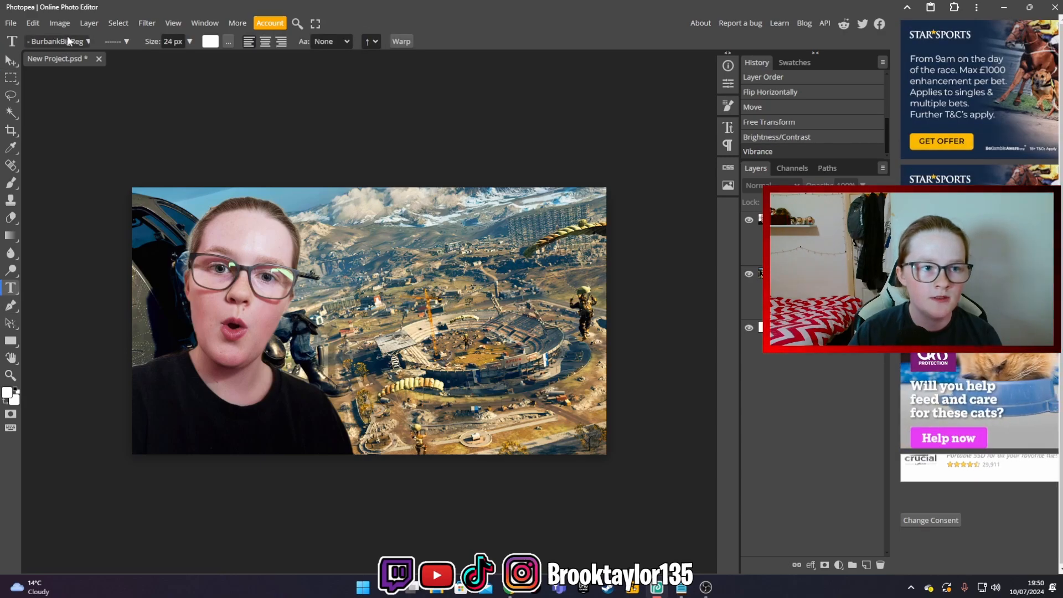
left_click(68, 41)
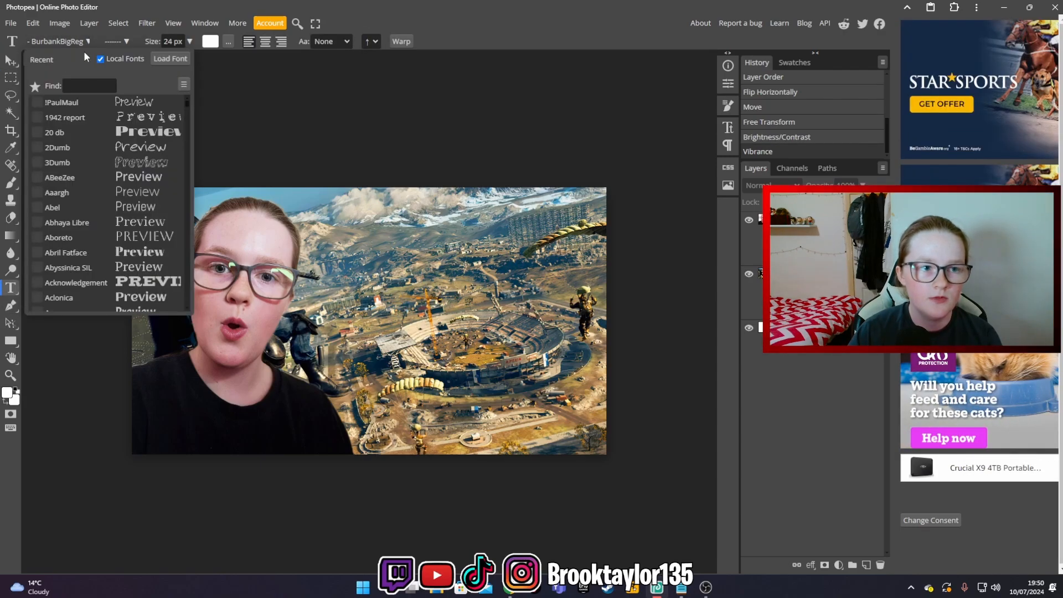
left_click(157, 59)
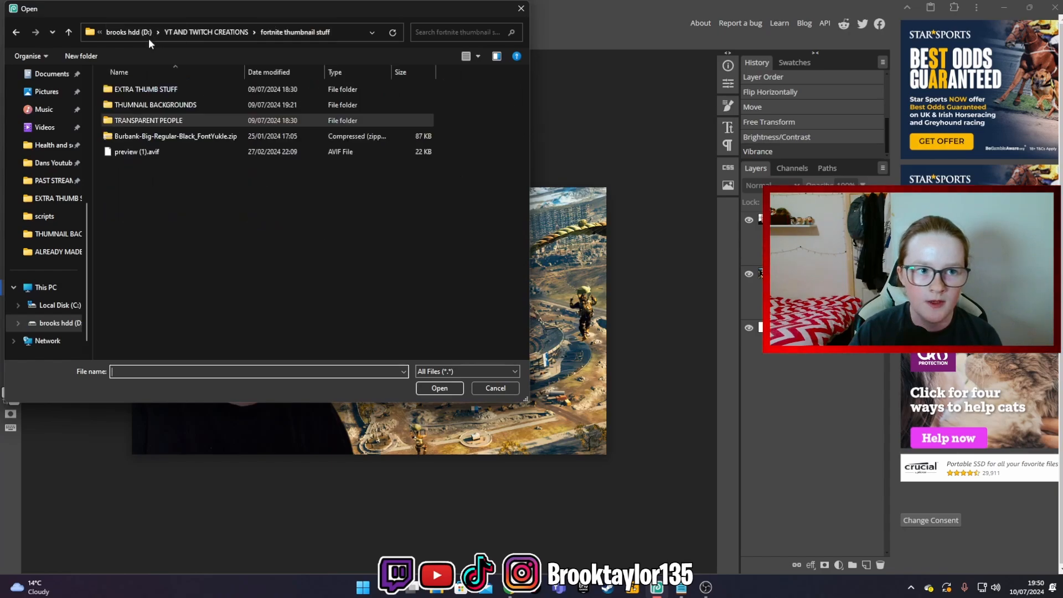
double_click(149, 136)
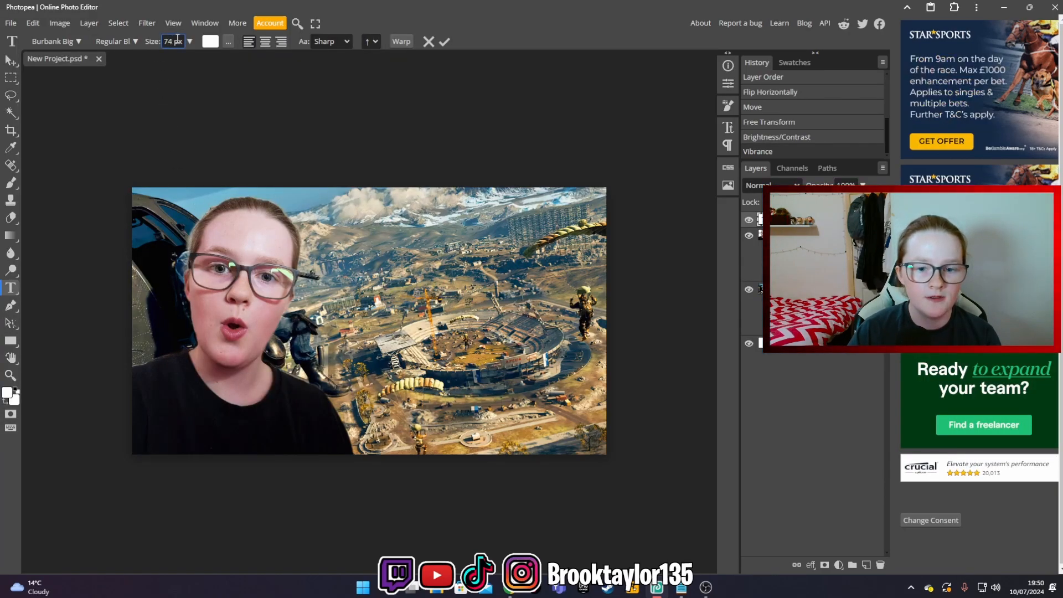
Set the text size to 111 px and add the title text "NOOB TRIES" over the stadium area
left_click_drag(198, 37, 190, 37)
type("N")
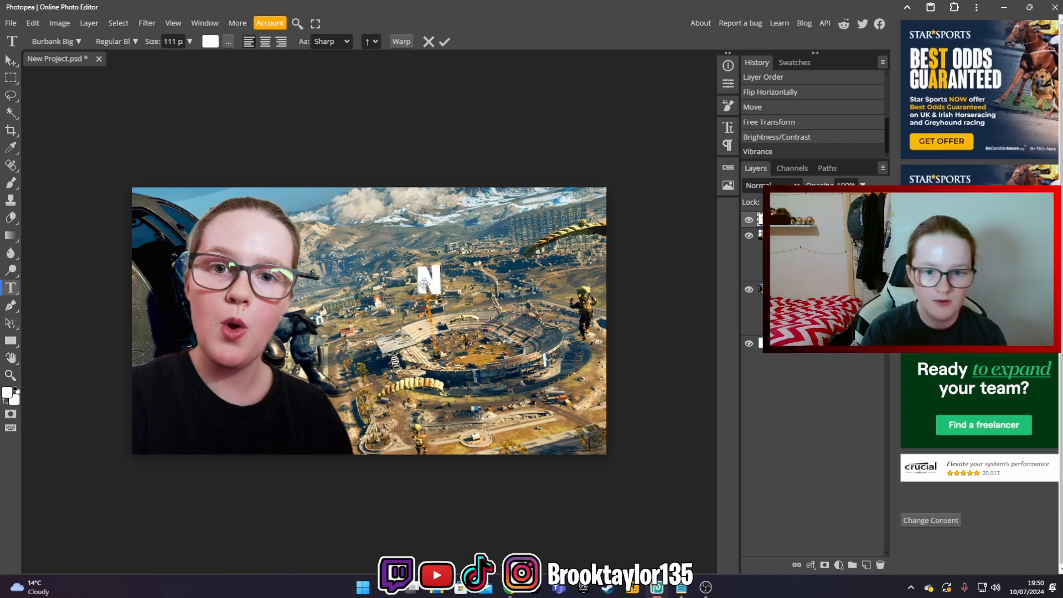
type("OOB")
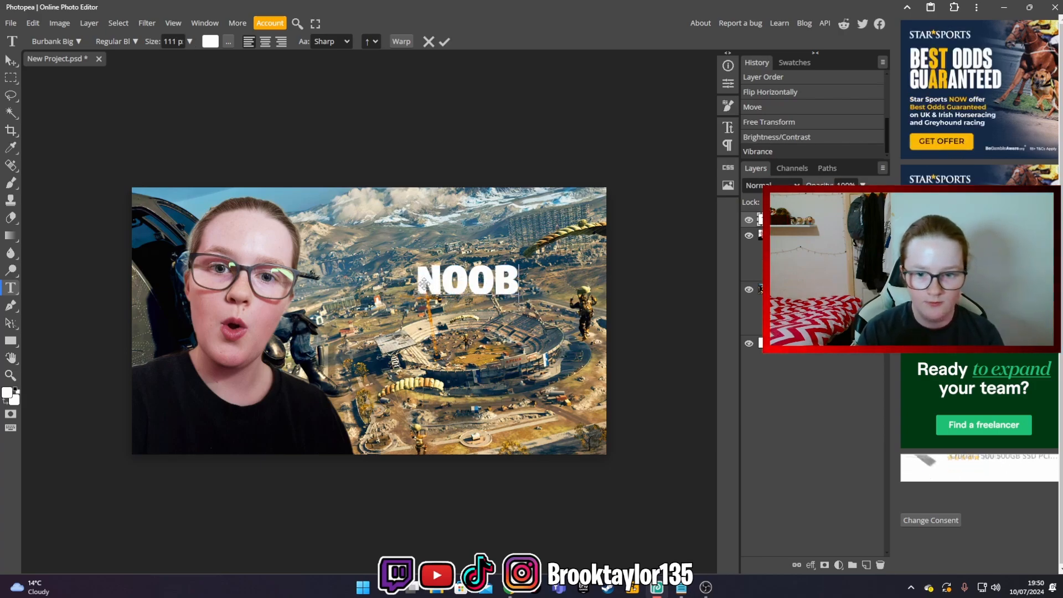
type(" TRIES")
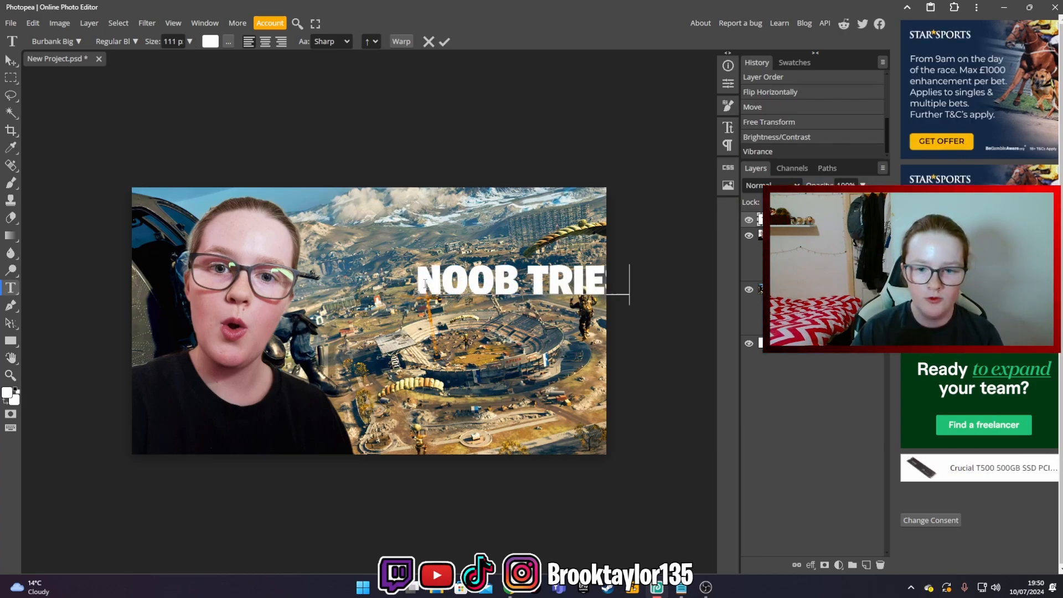
left_click(69, 346)
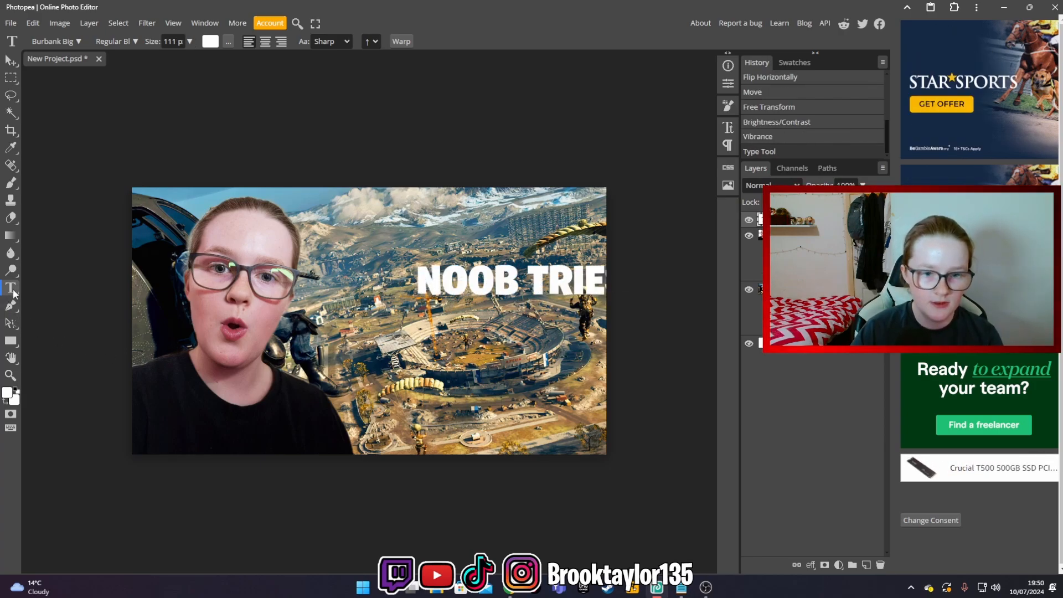
Add "WARZONE", "FOR THE" and "FIRST TIME" as separate text layers below the first title line
left_click(426, 339)
type("WARZONE ")
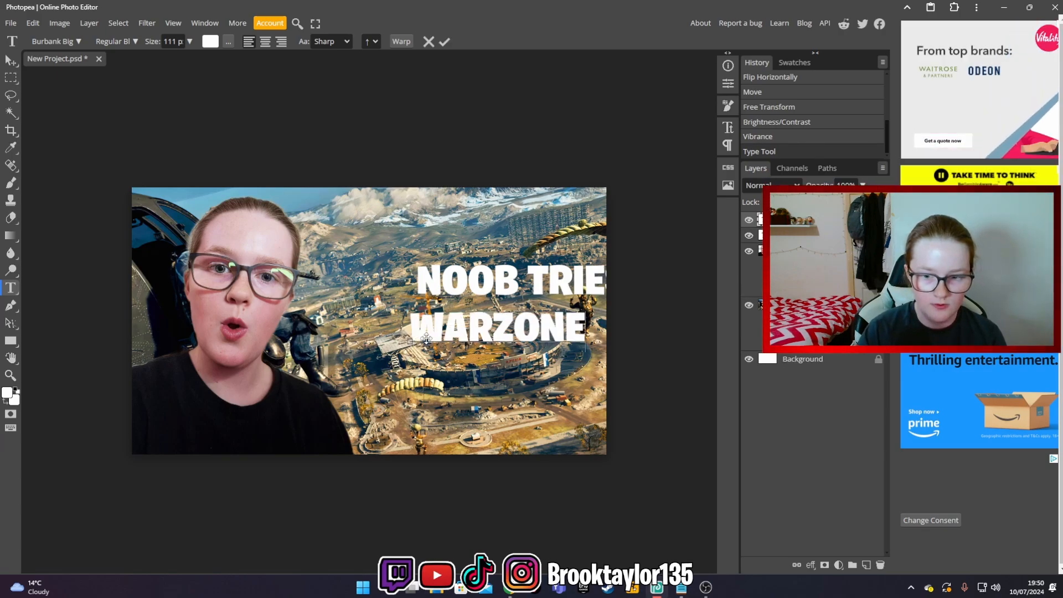
type("FOR THE")
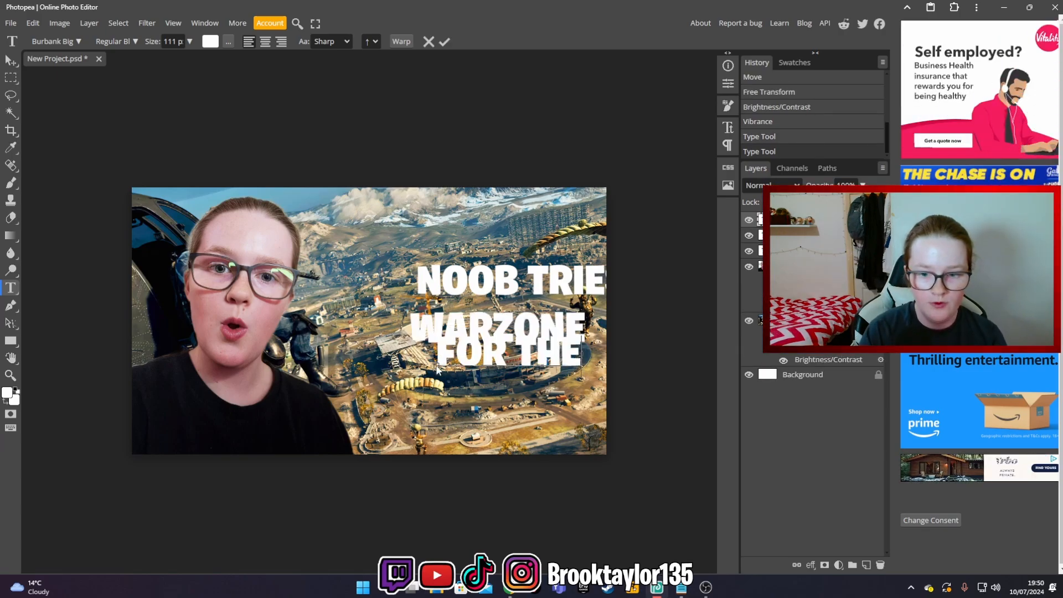
left_click(396, 386)
type("FIRST TIME")
left_click(10, 61)
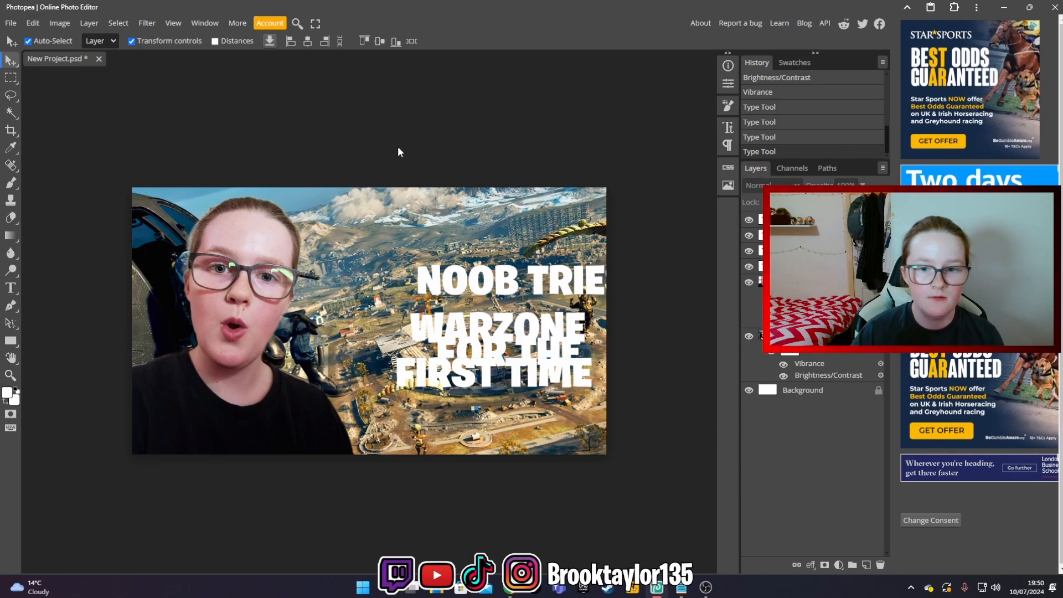
Arrange the four title lines as an evenly spaced, centred stack beside the cutout person
left_click_drag(529, 265, 476, 245)
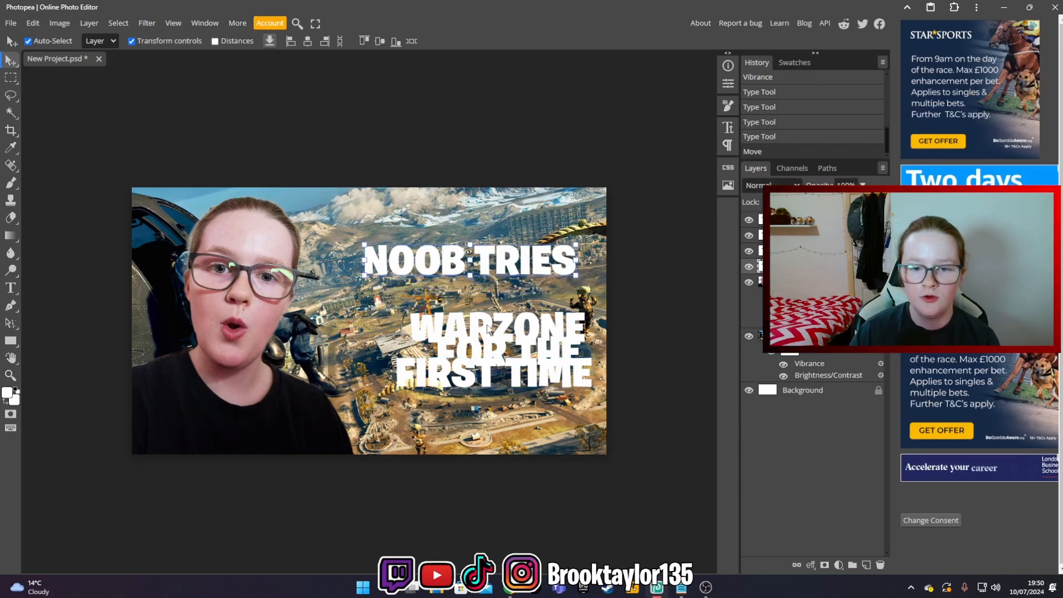
left_click_drag(484, 329, 456, 304)
left_click_drag(430, 398, 425, 393)
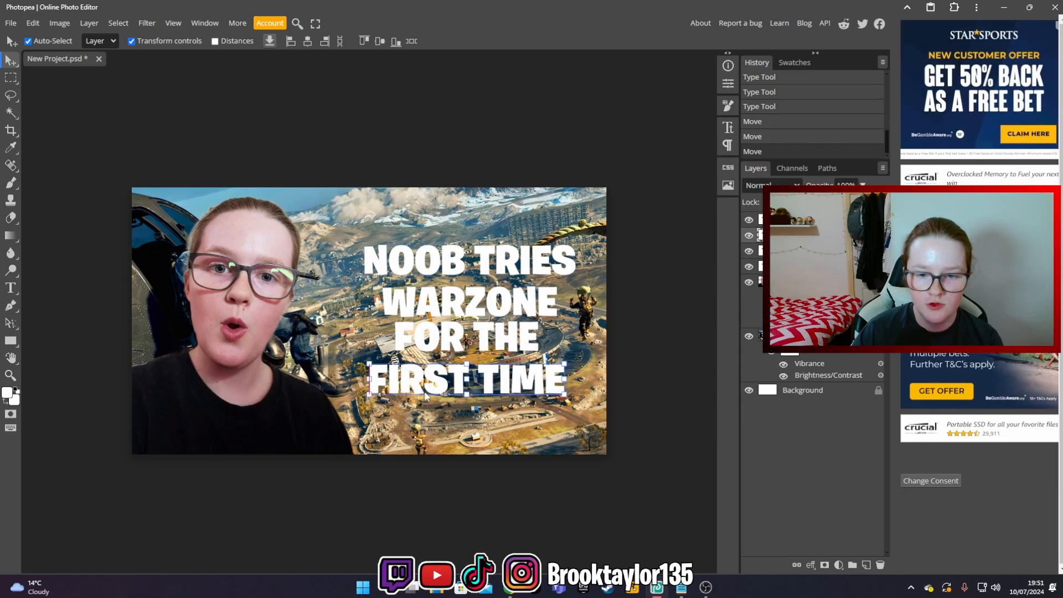
key("ctrl+t")
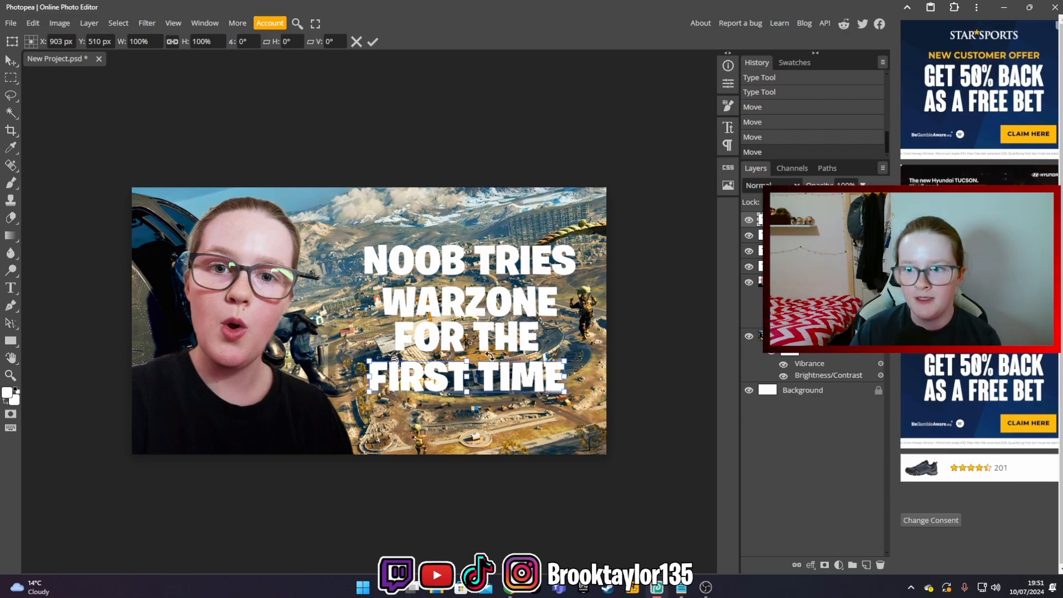
Add a Drop Shadow to the NOOB TRIES text with Normal blend mode and 100% opacity
left_click(781, 266)
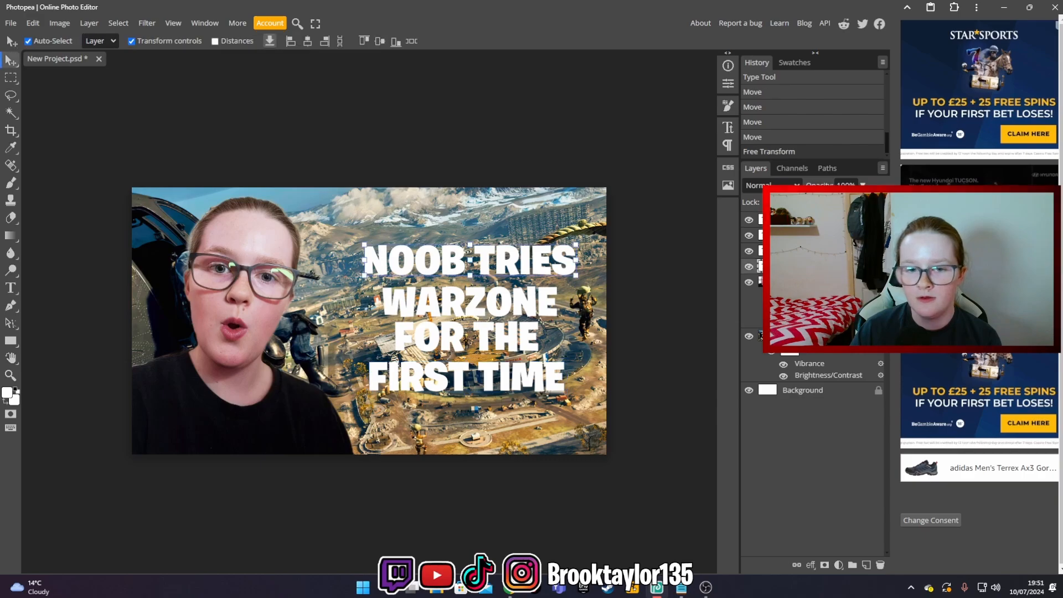
right_click(781, 266)
left_click(737, 273)
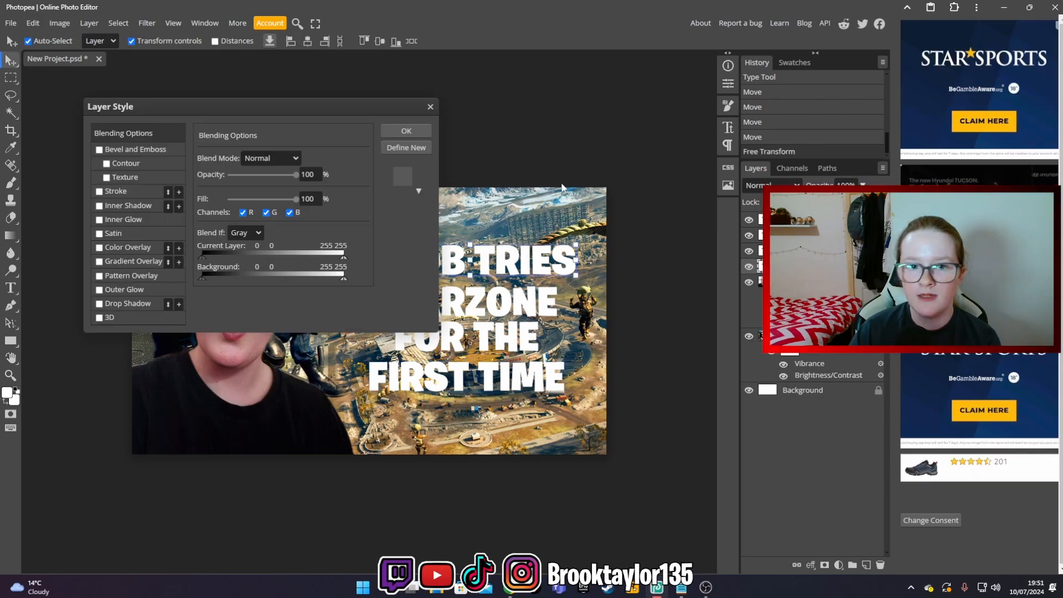
left_click(128, 304)
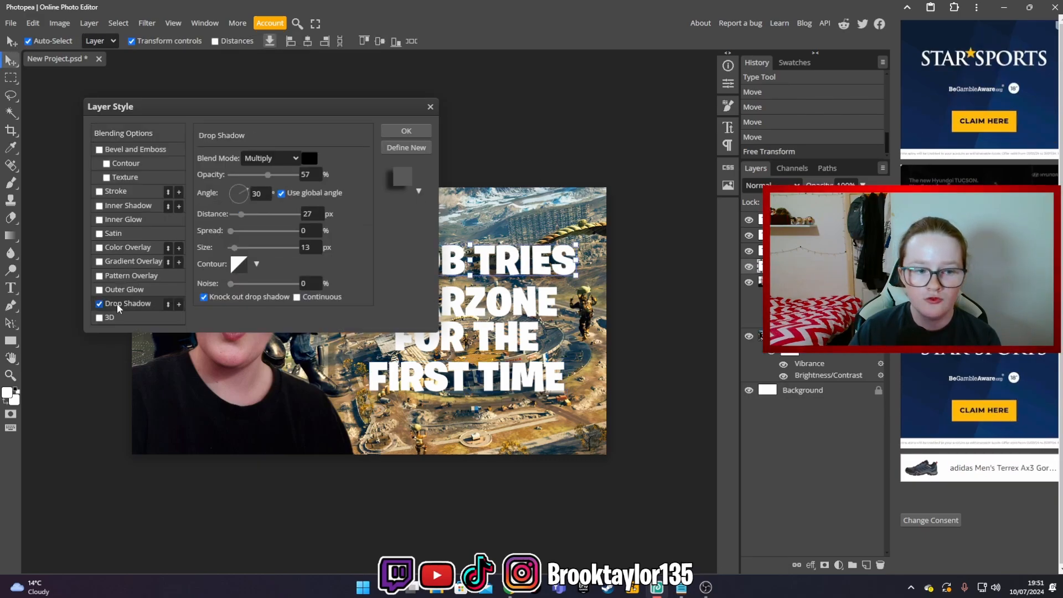
left_click(283, 158)
left_click(280, 171)
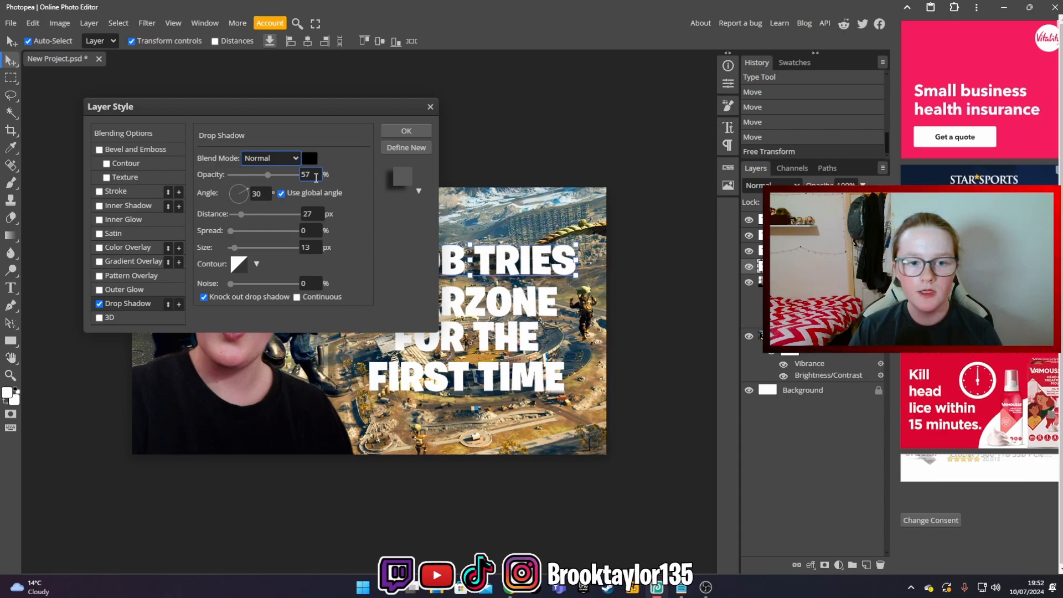
type("100")
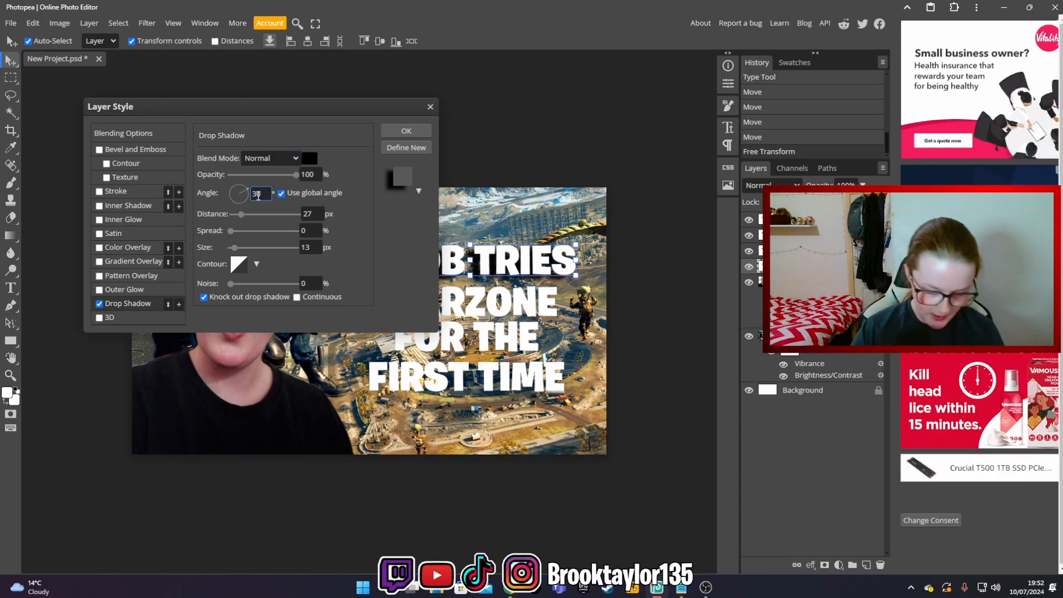
Set the NOOB TRIES drop shadow to angle 90°, distance 5 px, spread 100% and size 7 px
left_click(258, 194)
type("90")
key("Tab")
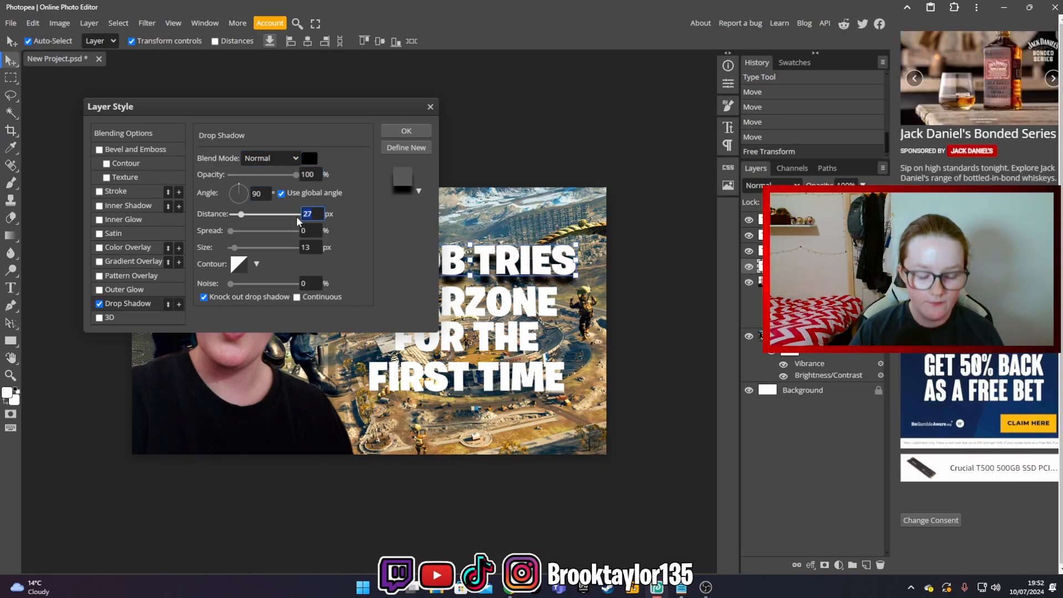
type("5")
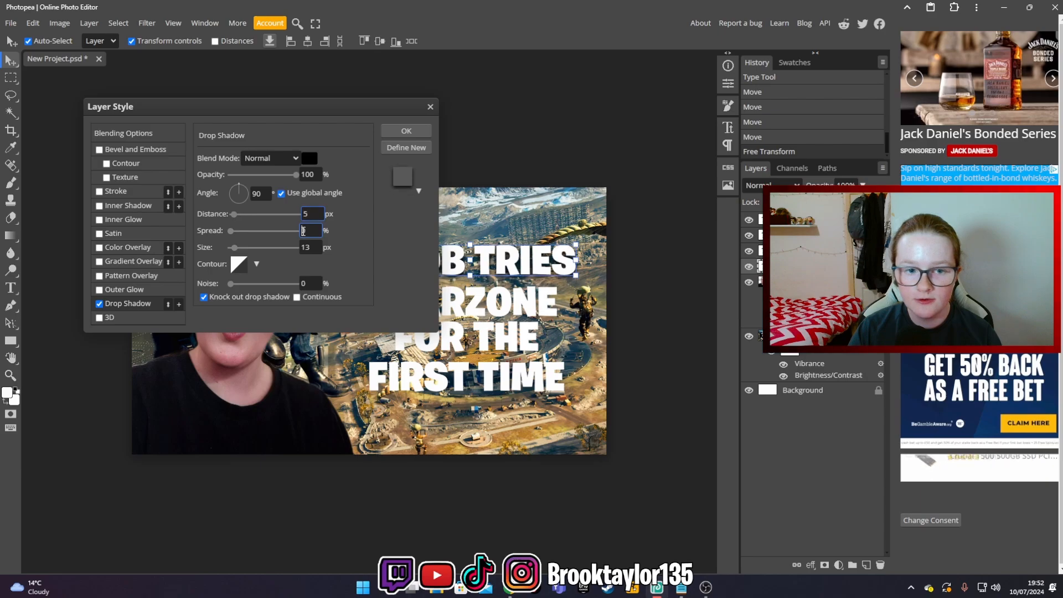
left_click(304, 232)
type("100")
key("Tab")
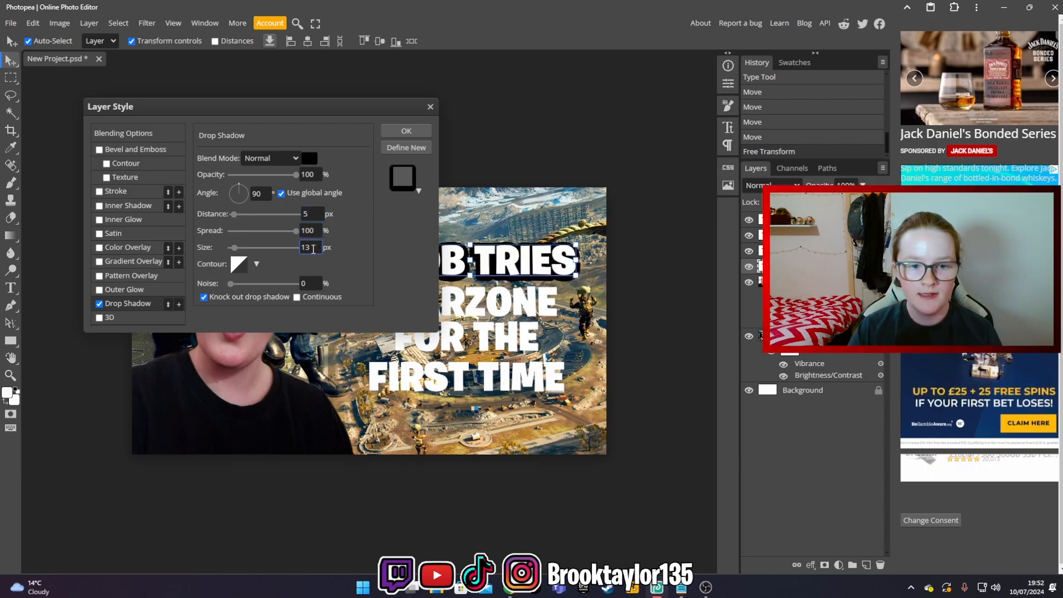
type("7")
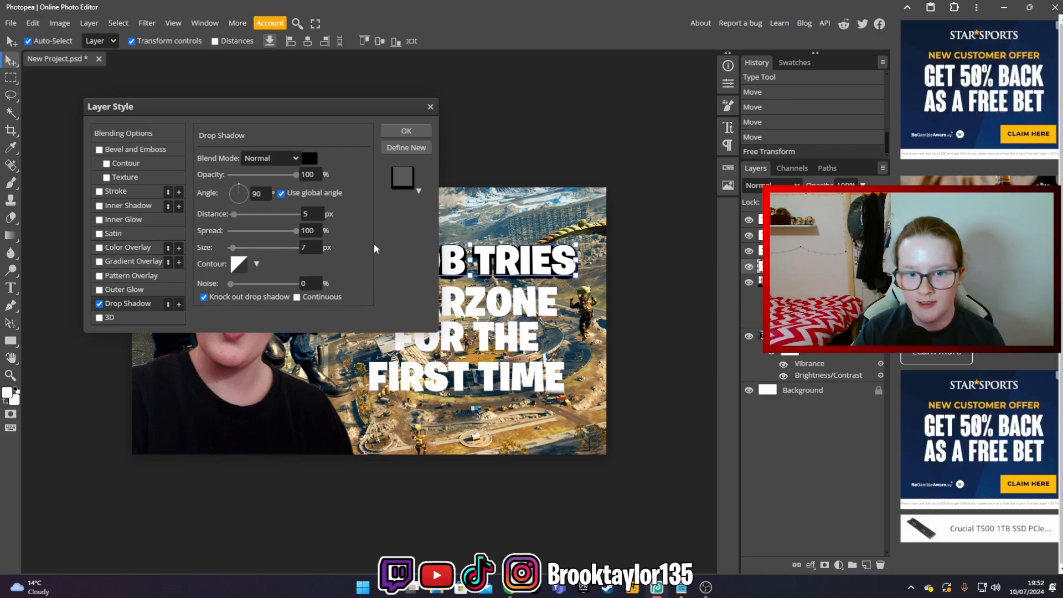
Try a Bevel and Emboss effect with 17% depth on the NOOB TRIES text
left_click(103, 149)
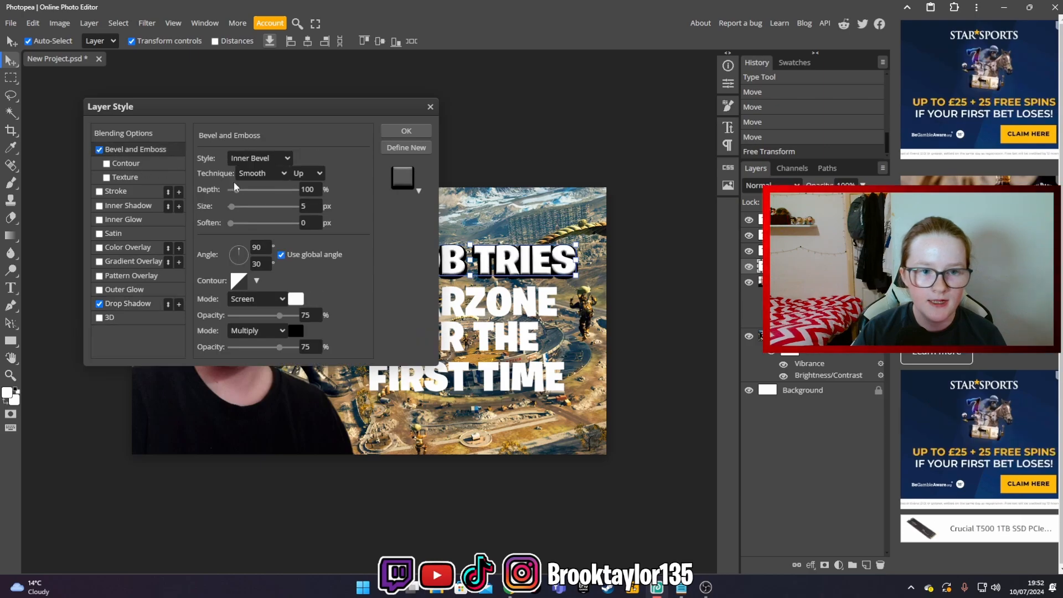
left_click(232, 189)
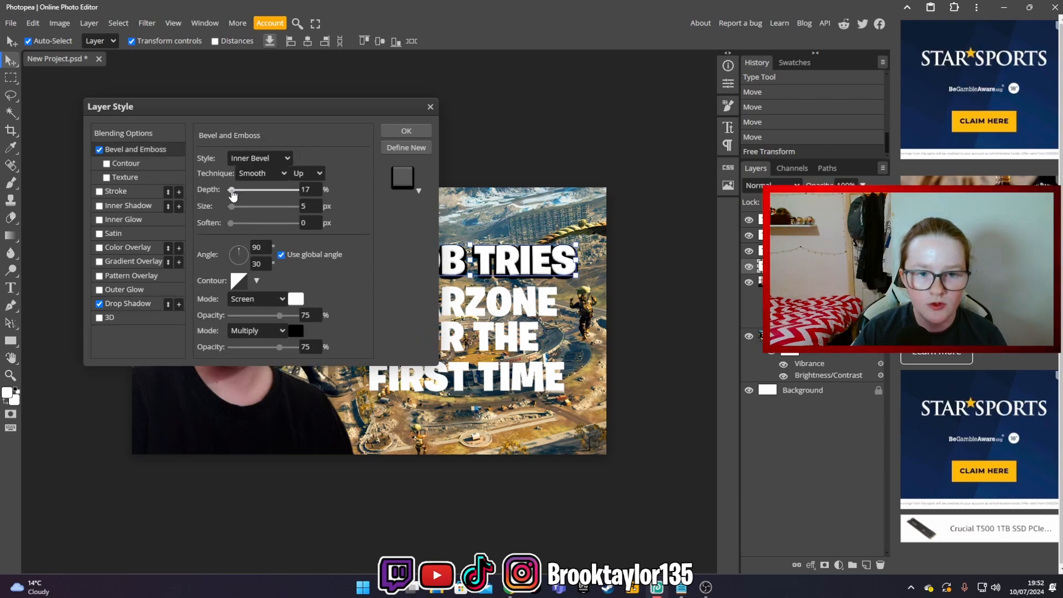
left_click(100, 150)
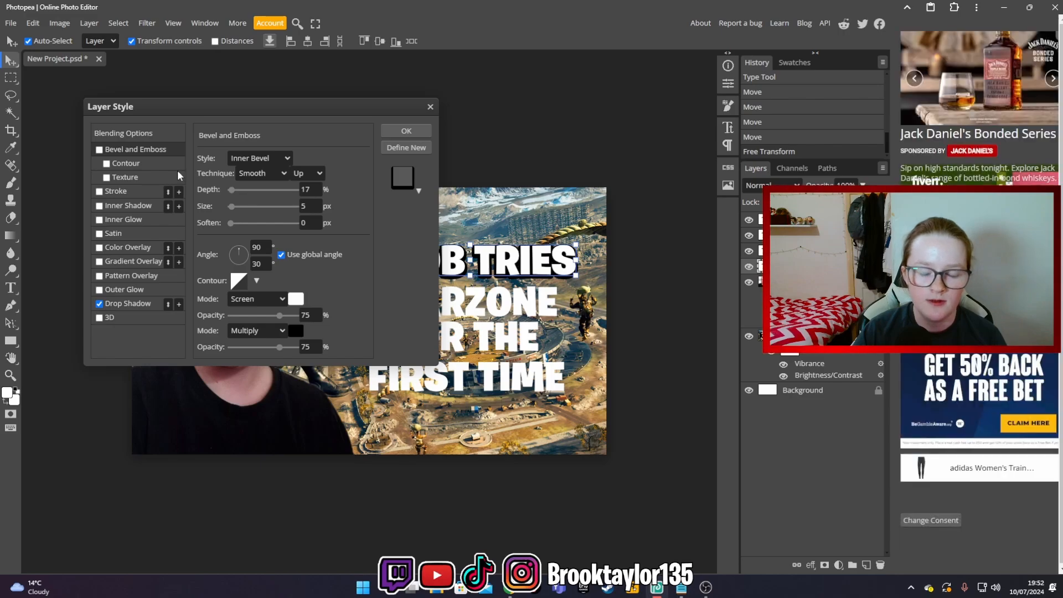
Apply a Gradient Overlay to the NOOB TRIES text running from grey 979494 to white
left_click(99, 261)
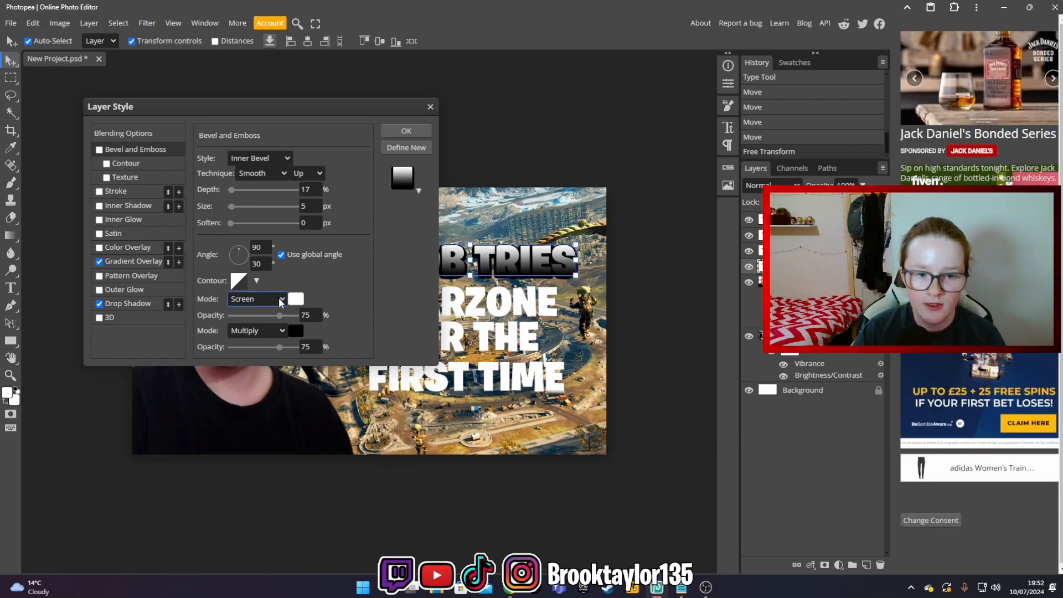
left_click(139, 261)
left_click(240, 188)
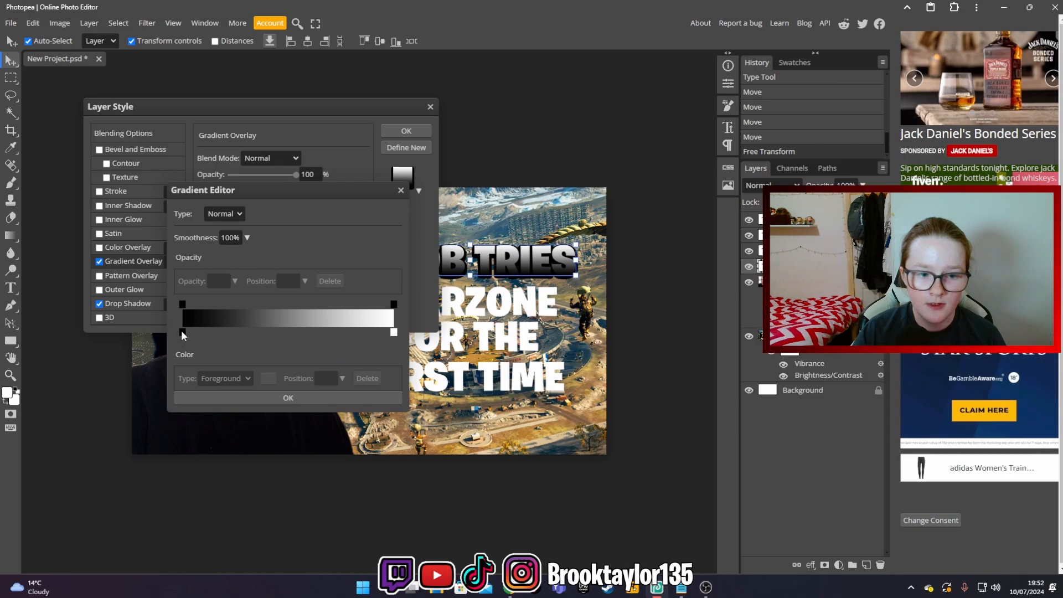
left_click(182, 333)
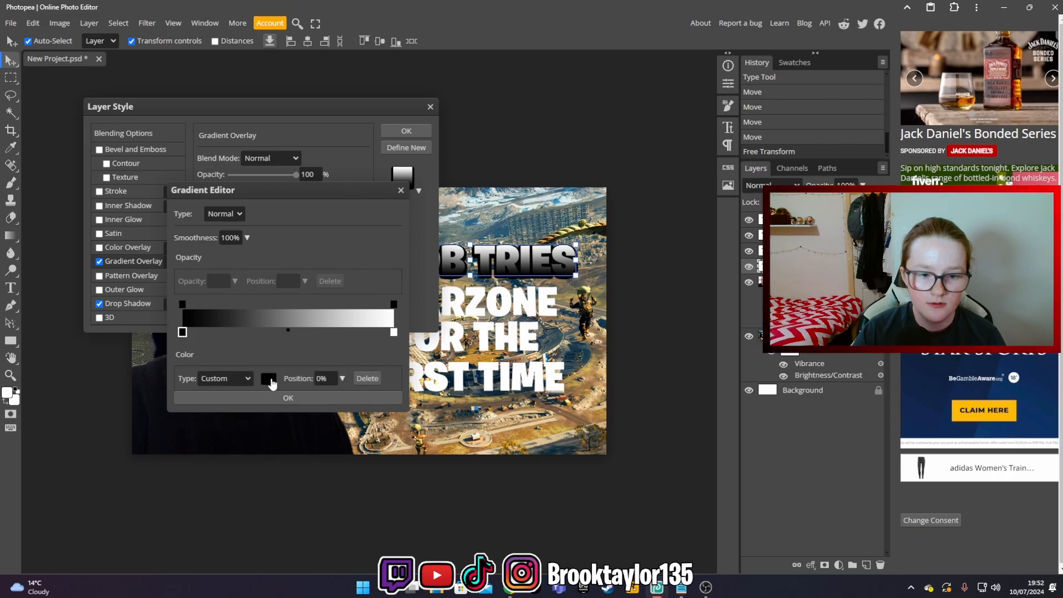
left_click(268, 378)
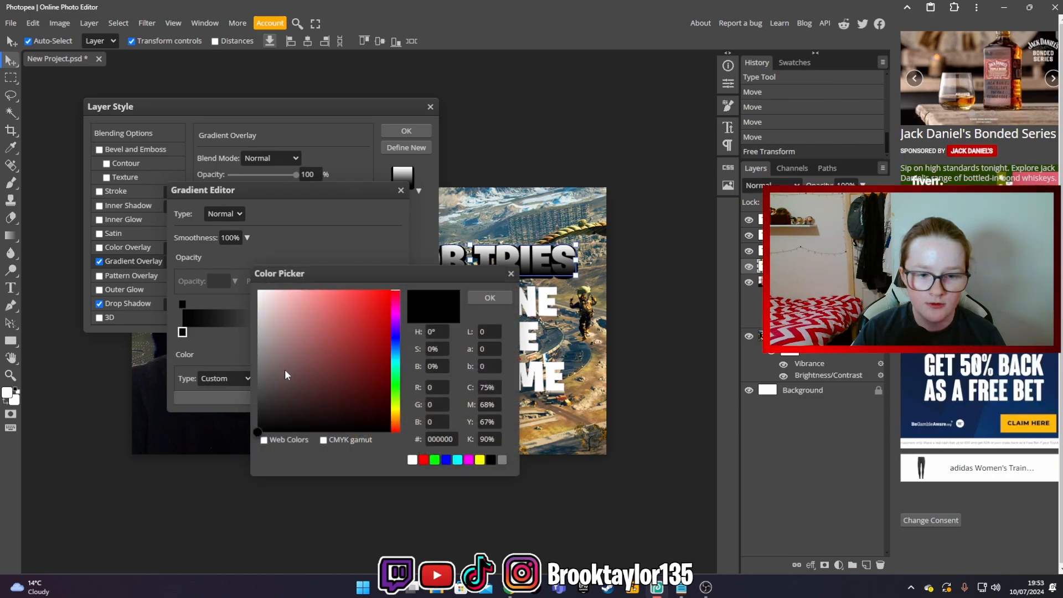
left_click(260, 373)
left_click(260, 349)
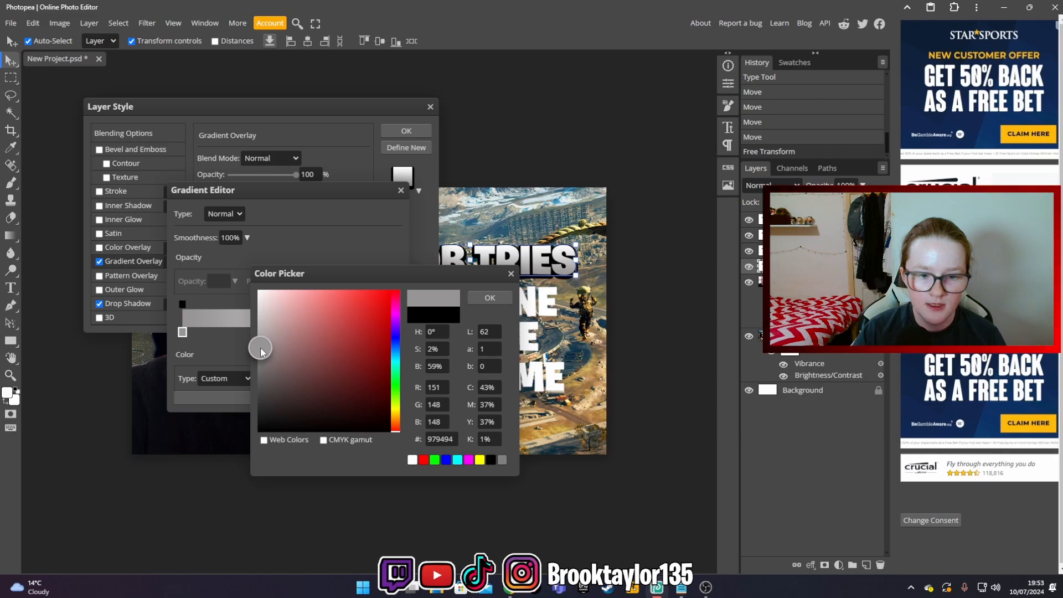
left_click(490, 297)
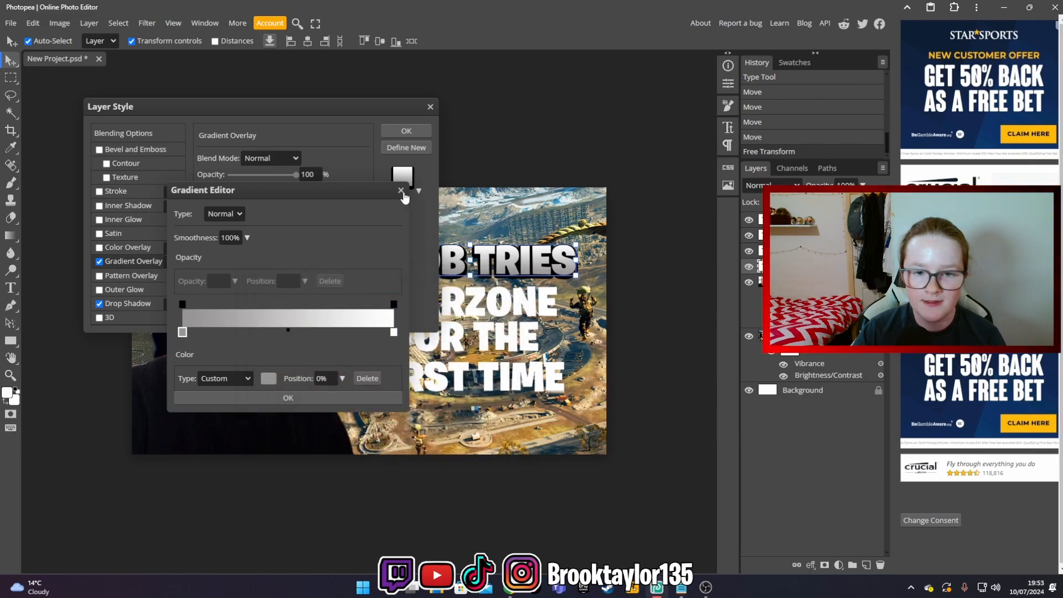
left_click(364, 397)
left_click(425, 132)
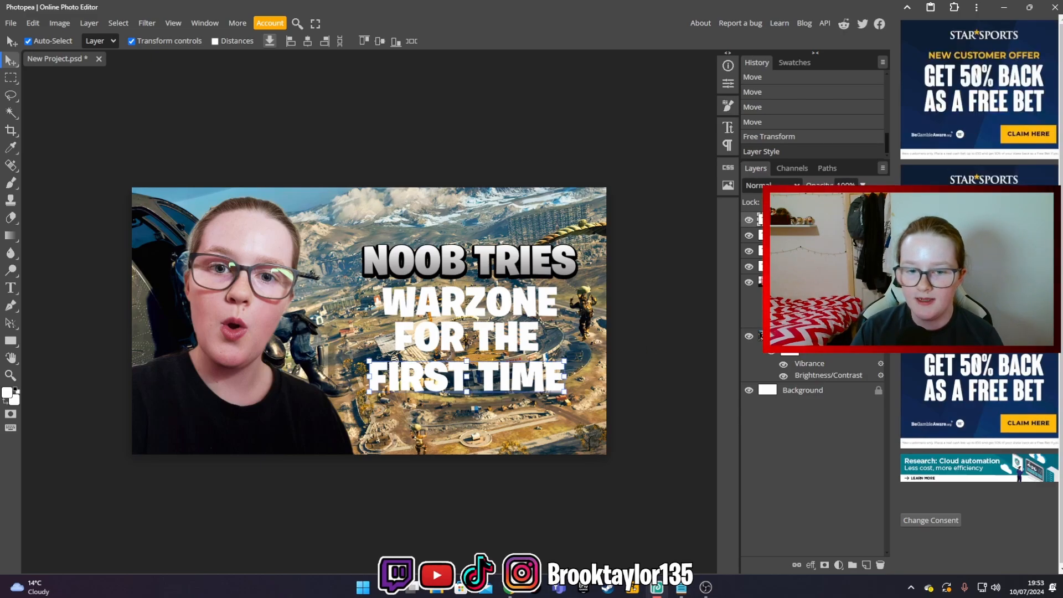
Give the FIRST TIME text a Drop Shadow and a bright green 06ff00 Color Overlay
double_click(803, 219)
left_click(99, 304)
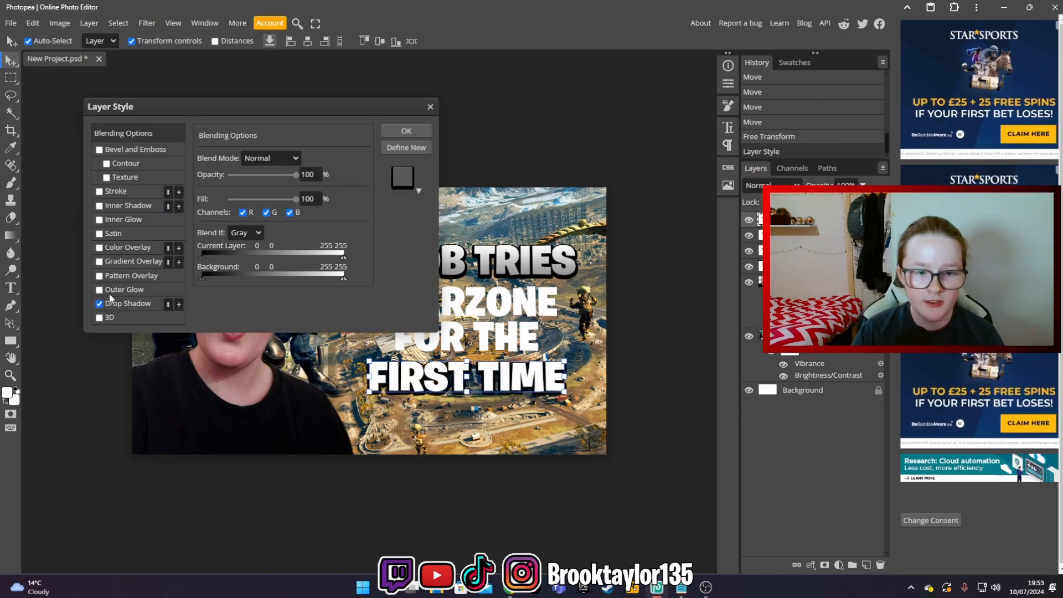
left_click(108, 248)
left_click(337, 175)
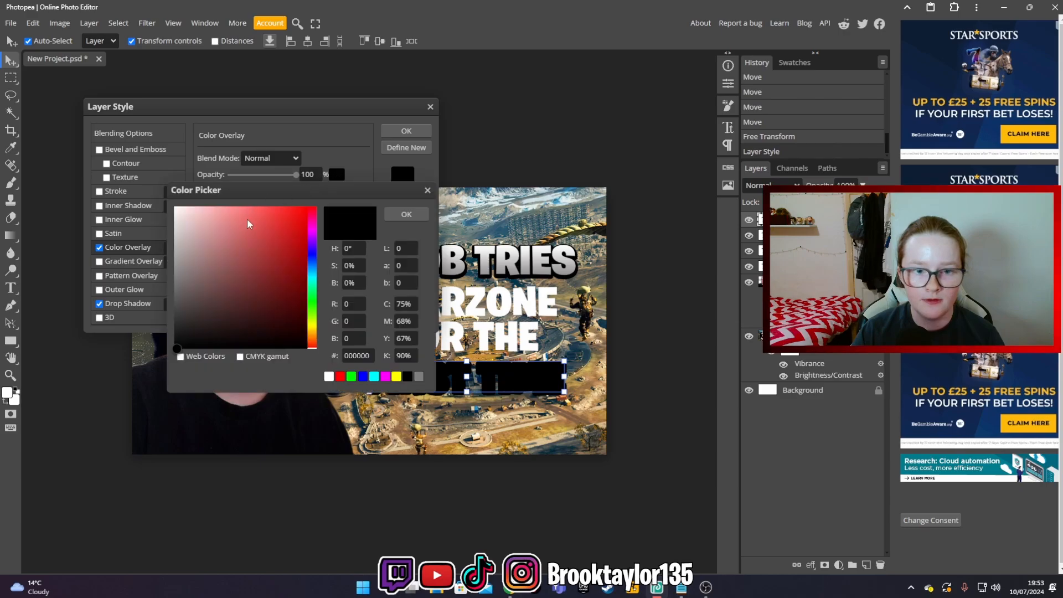
left_click(312, 302)
left_click_drag(276, 220, 309, 205)
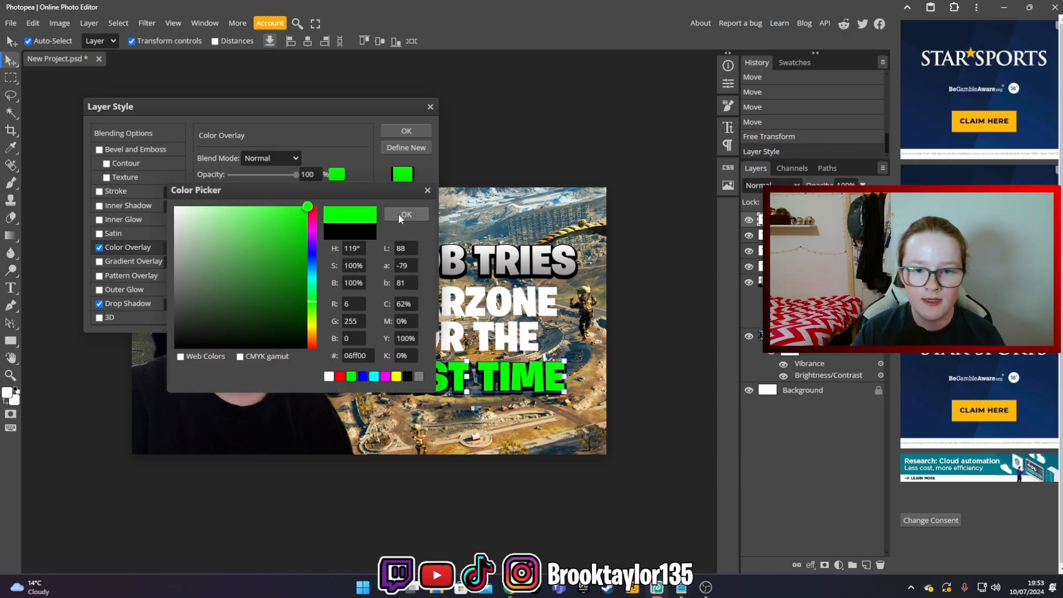
left_click(401, 218)
Add a Satin effect to the FIRST TIME text with Normal blend mode and white ffffff as its colour
left_click(113, 234)
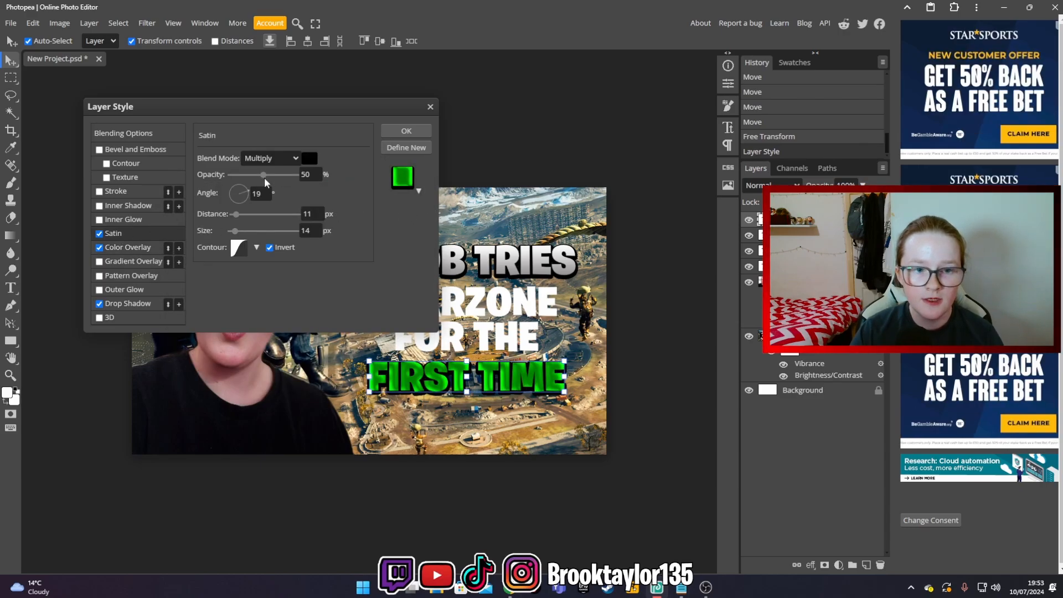
left_click(295, 159)
left_click(264, 173)
left_click(310, 159)
left_click_drag(150, 194, 173, 181)
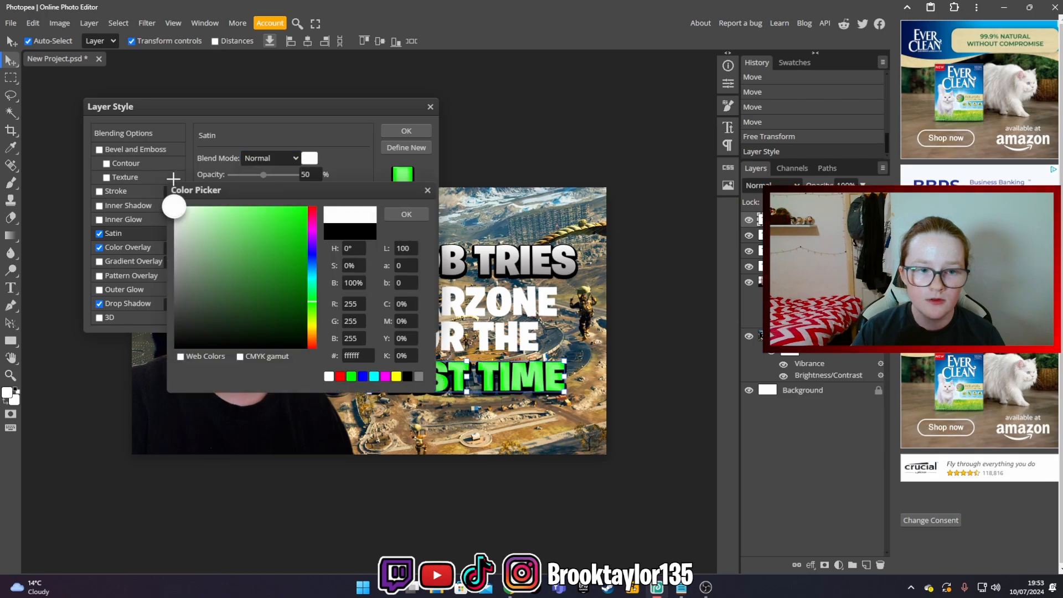
left_click(391, 212)
Set the FIRST TIME satin effect to 100% opacity, distance 67 px and size about 37 px, and apply the style
type("1")
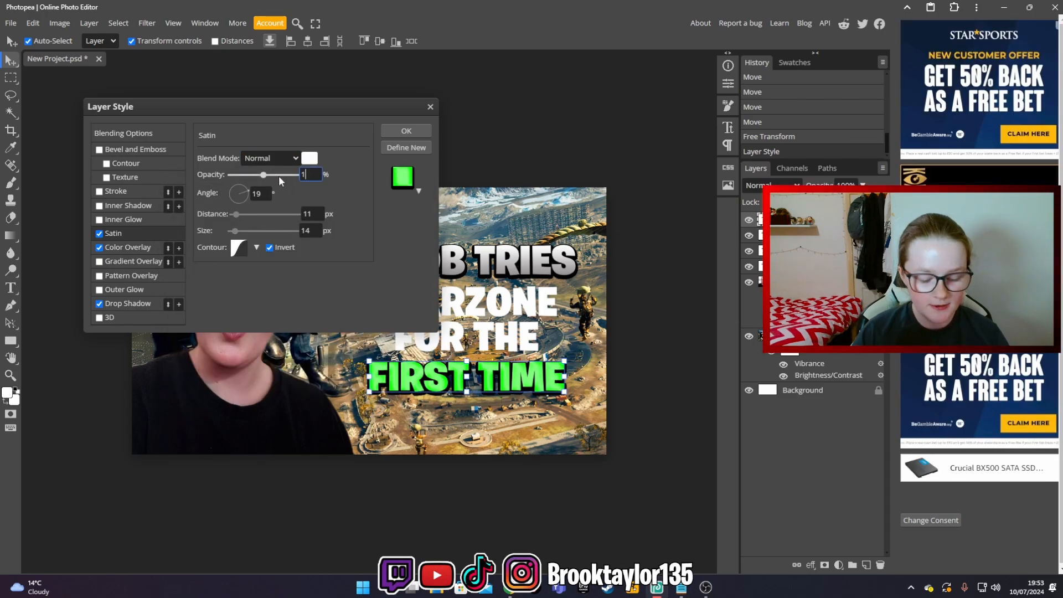
type("00")
double_click(306, 213)
type("6")
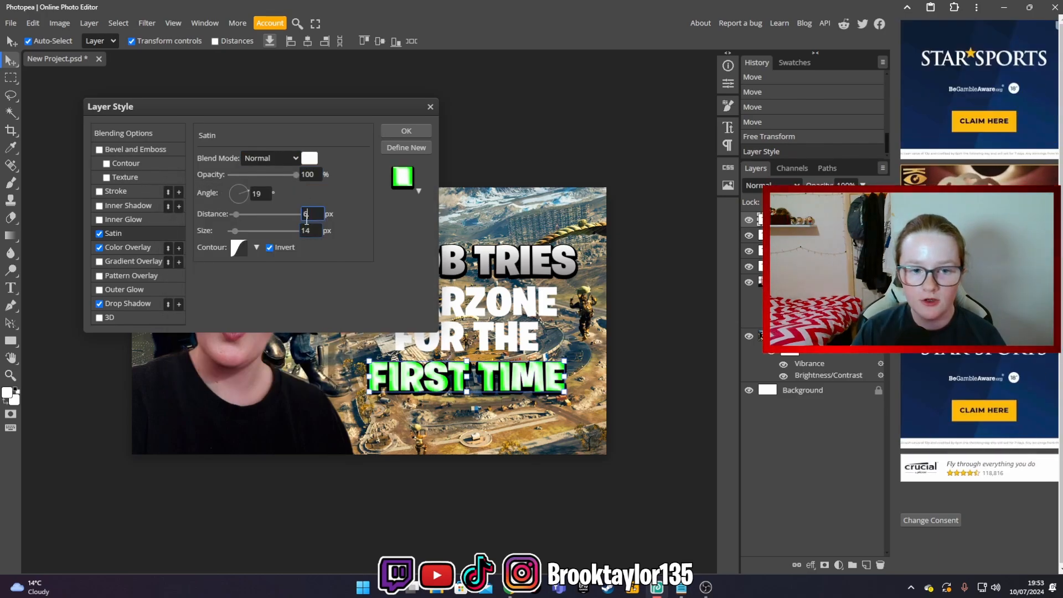
type("7")
key("Tab")
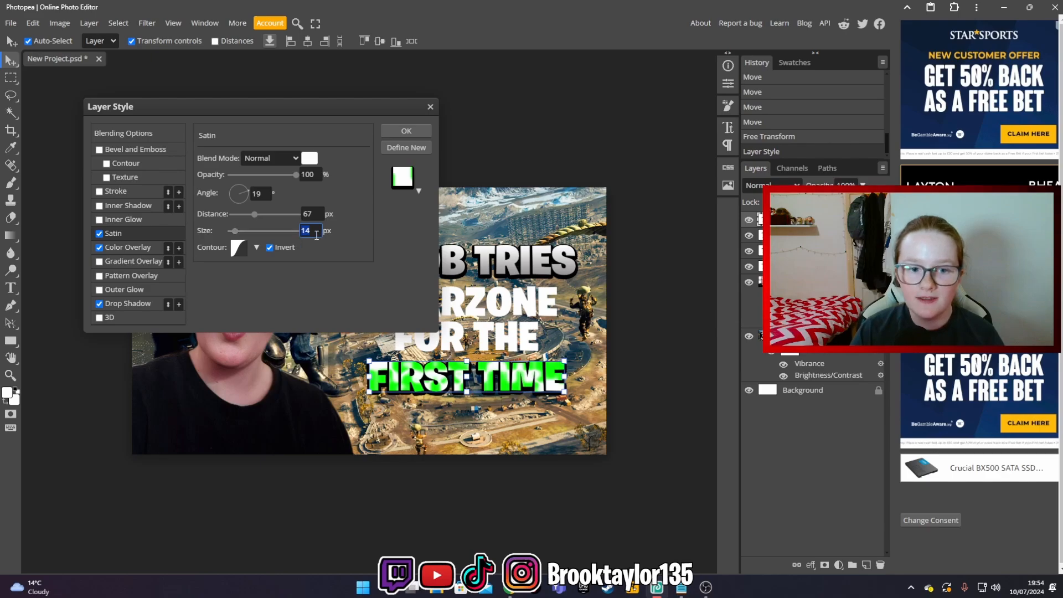
left_click(320, 226)
left_click_drag(234, 231, 248, 230)
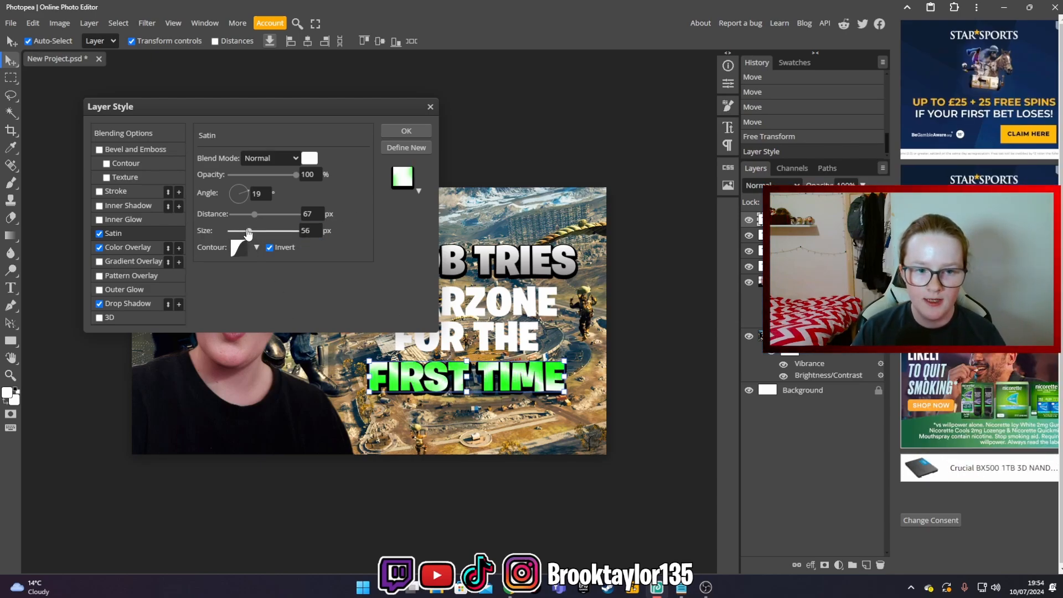
left_click_drag(243, 235, 245, 237)
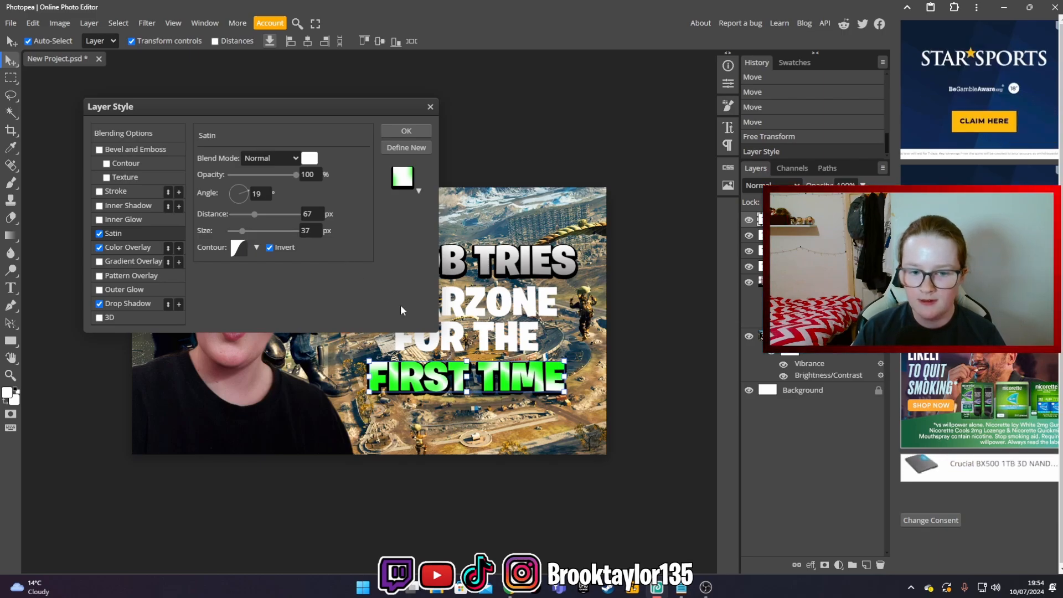
left_click(393, 132)
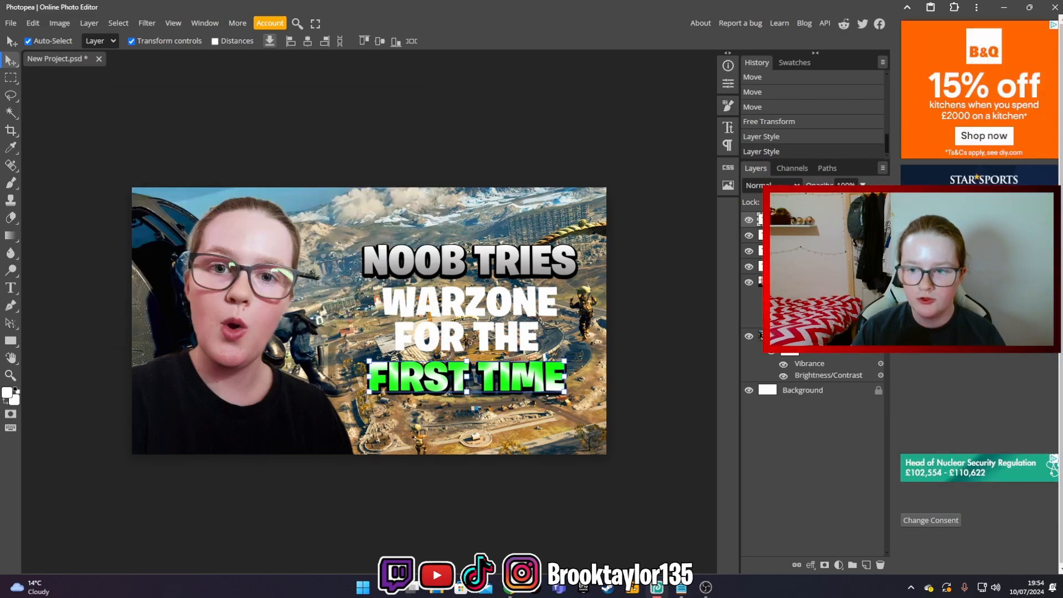
Give the FOR THE text a Drop Shadow and a grey-to-white Gradient Overlay matching the NOOB TRIES text
right_click(779, 236)
left_click(800, 247)
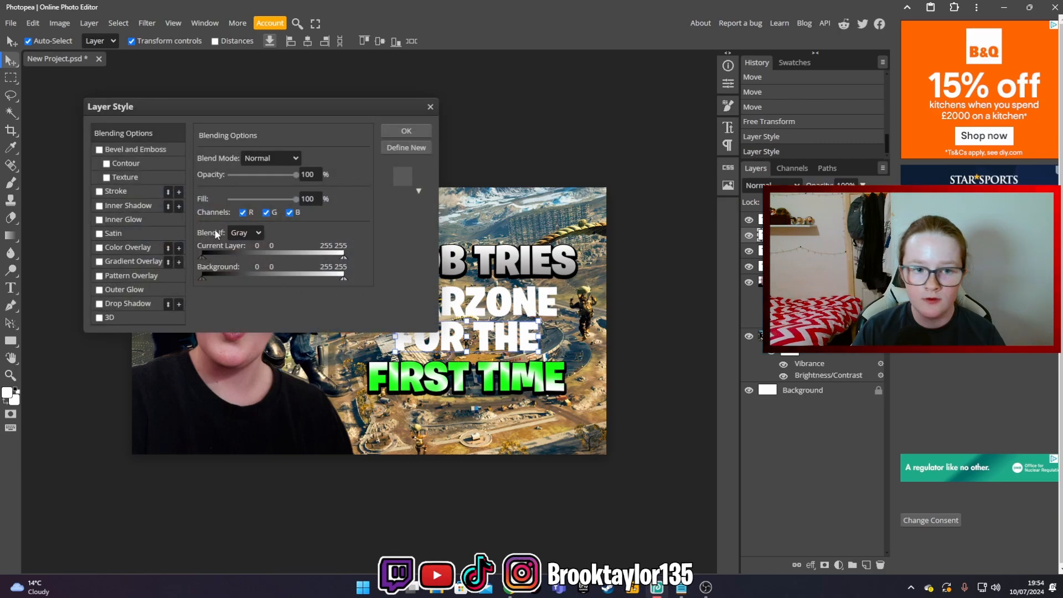
left_click(110, 306)
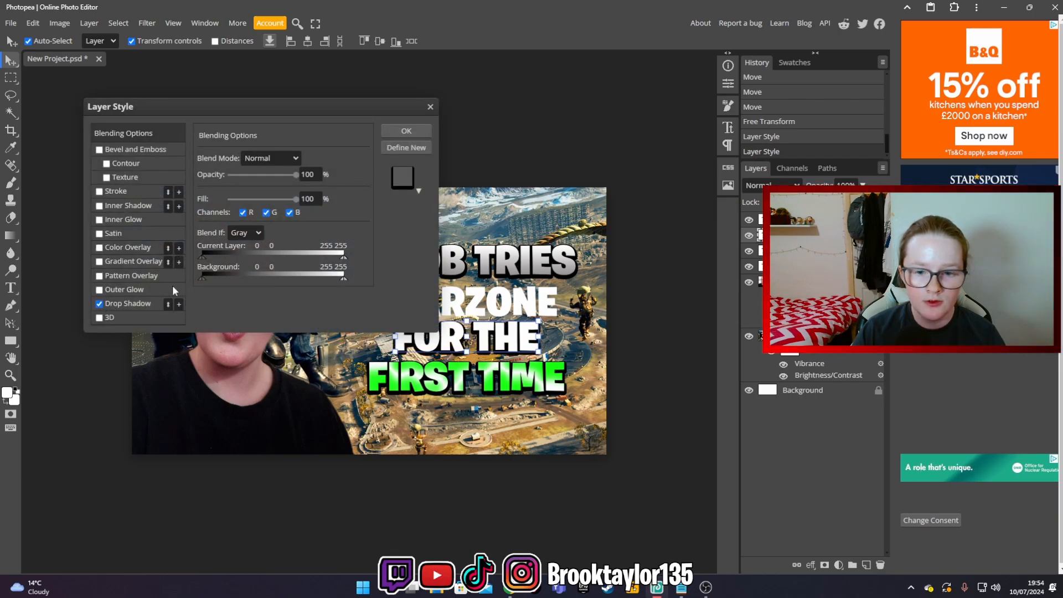
Give the WARZONE text Drop Shadow, Satin and an orange ff9c00 Color Overlay
left_click(108, 249)
left_click(101, 234)
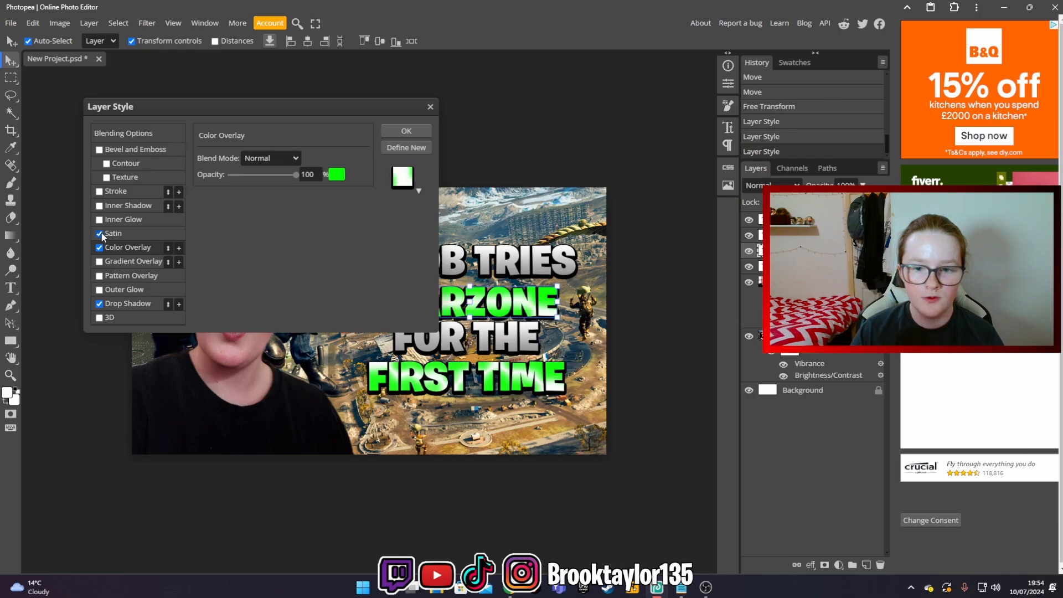
left_click(337, 175)
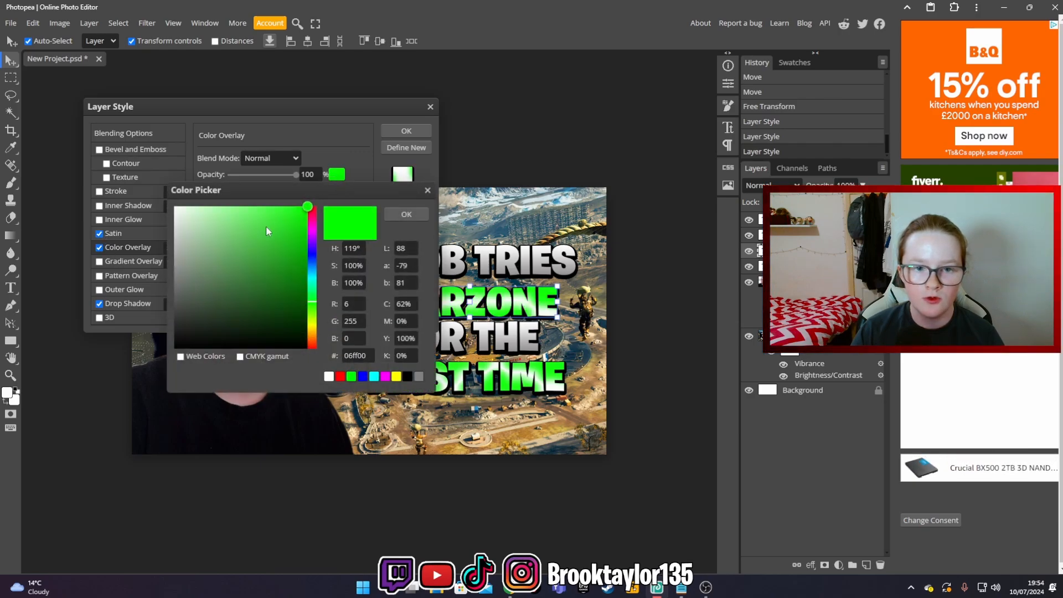
left_click_drag(312, 301, 311, 360)
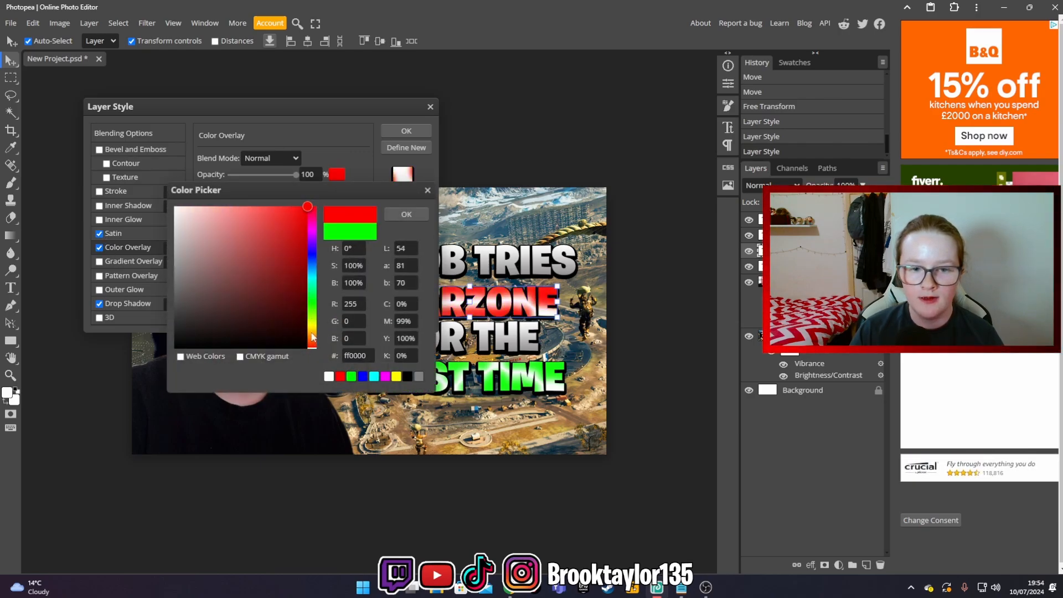
left_click(313, 337)
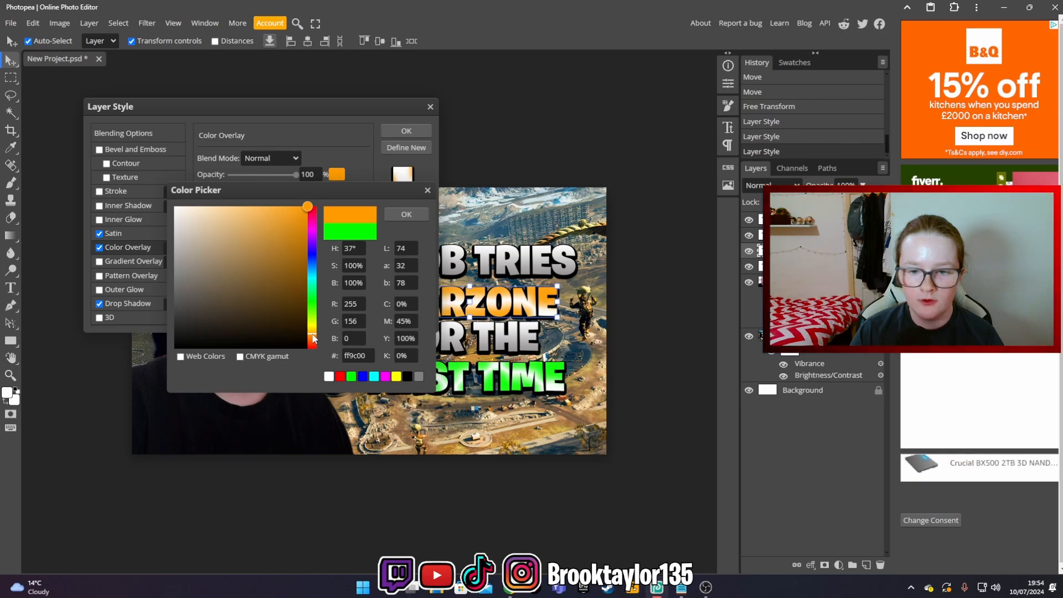
left_click(406, 215)
key("Return")
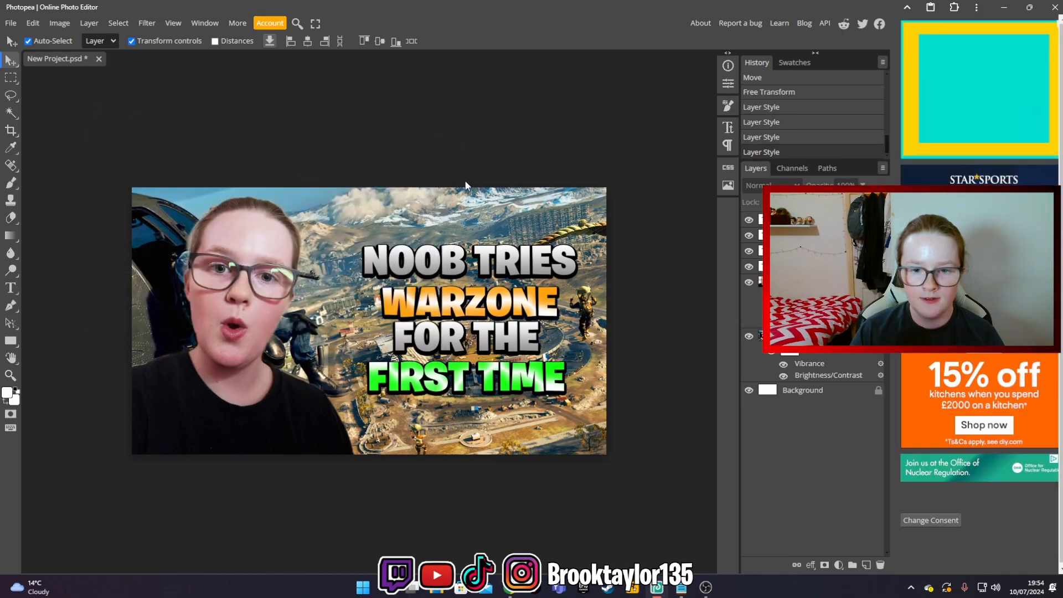
Move the WARZONE text slightly up to even out the spacing between the title lines, and clear the selection
left_click_drag(470, 302, 445, 297)
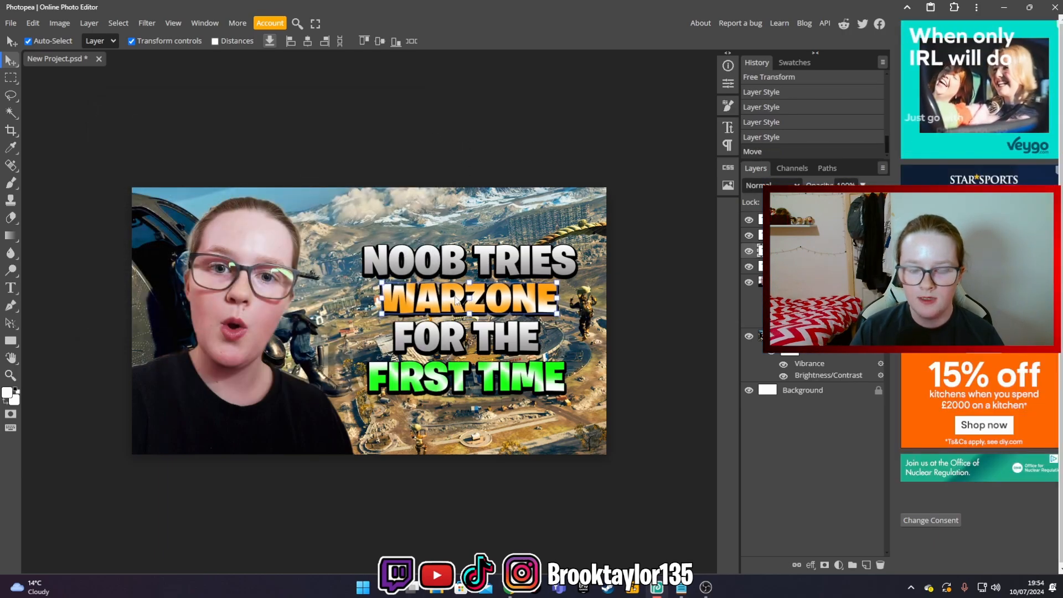
left_click(452, 270)
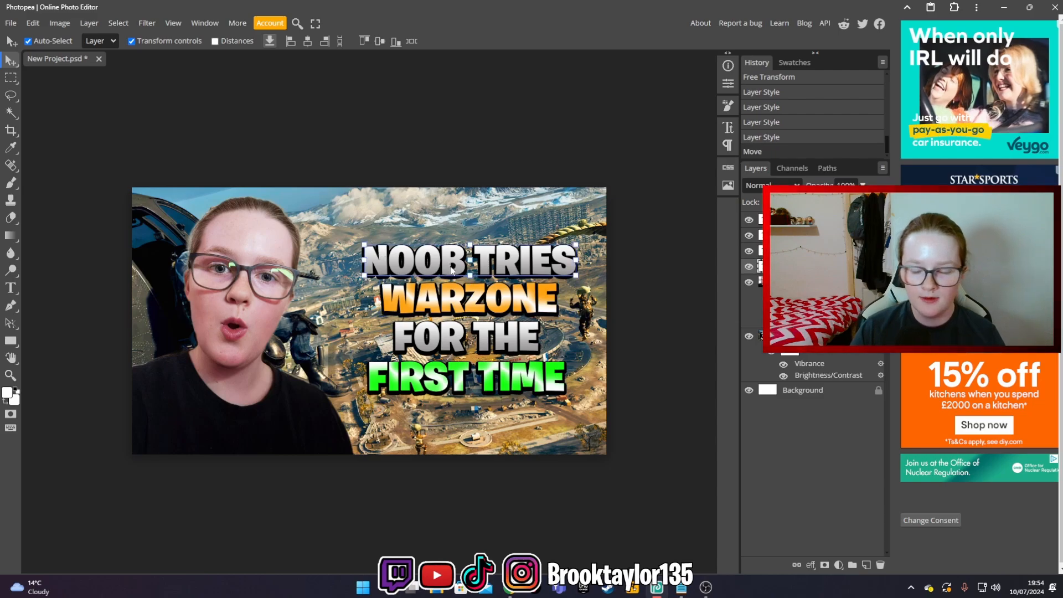
left_click(467, 120)
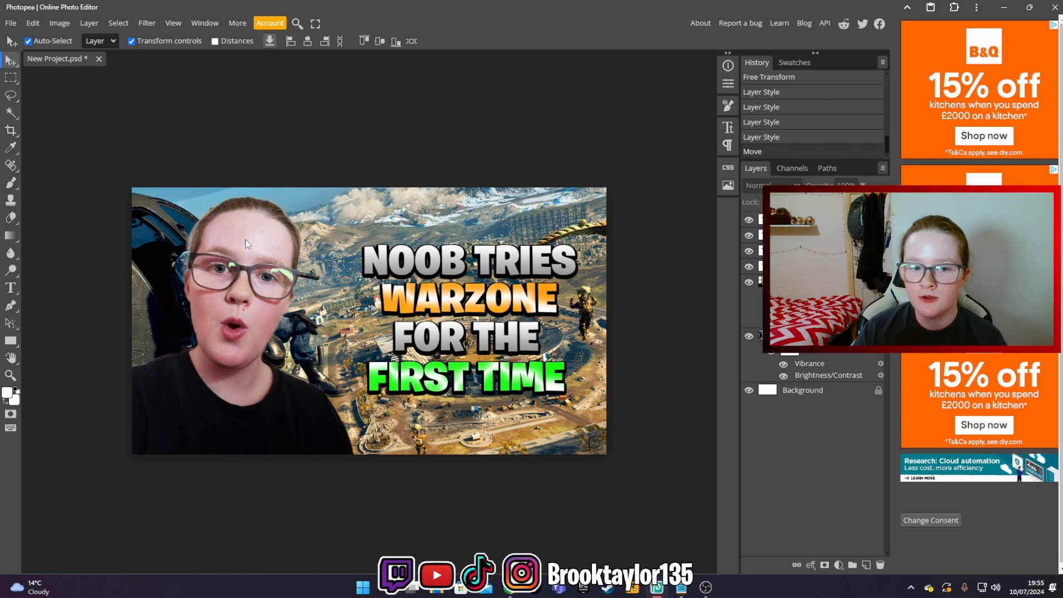
Place the red LIVE badge image live-6366830_960_720.webp from the EXTRA THUMB STUFF folder into the thumbnail
left_click(11, 23)
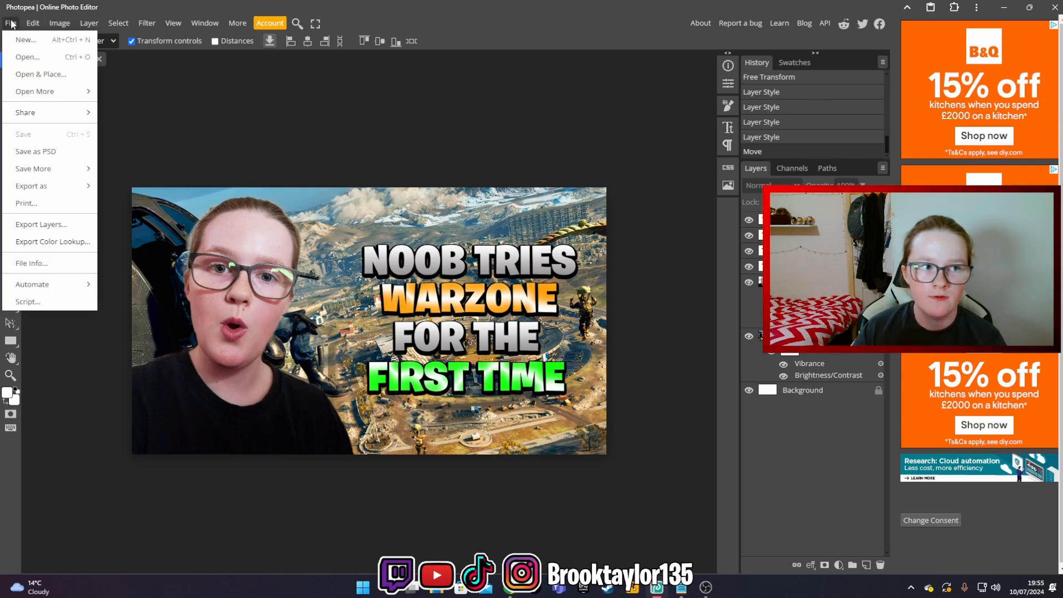
left_click(33, 23)
left_click(11, 23)
left_click(30, 57)
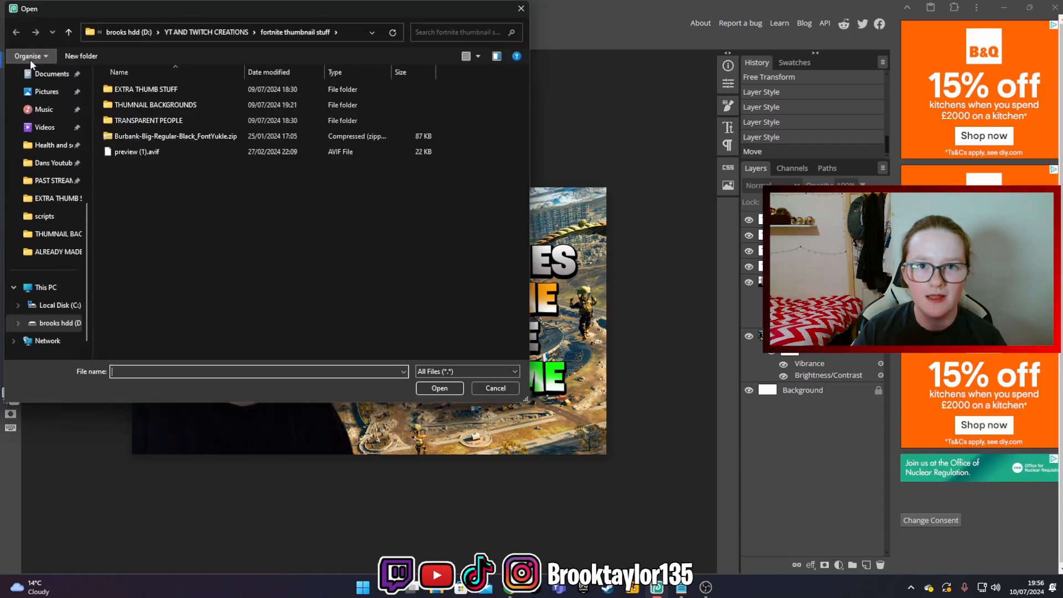
double_click(136, 89)
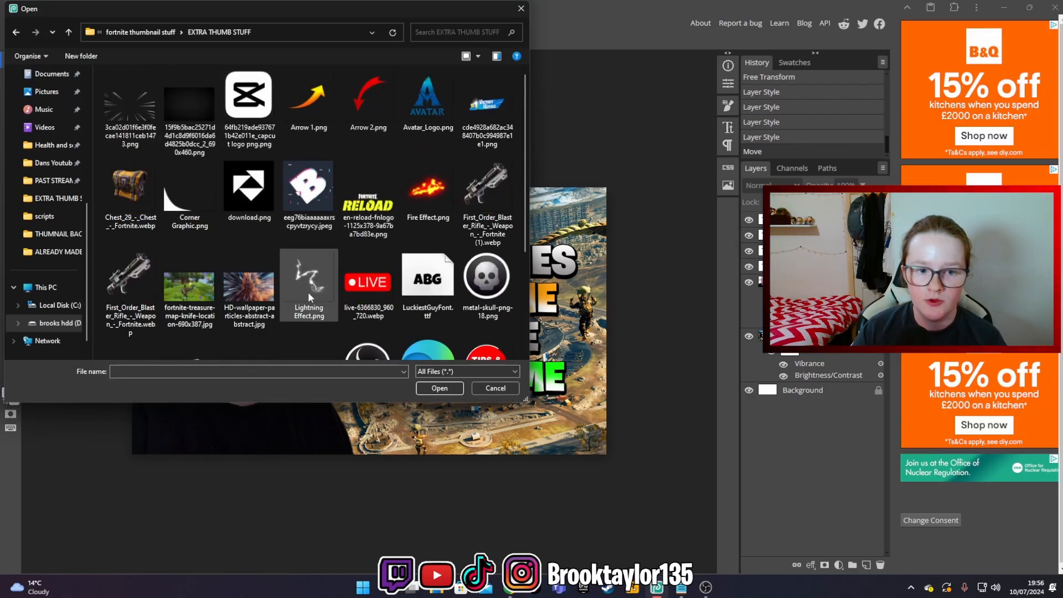
scroll(307, 292, "down", 3)
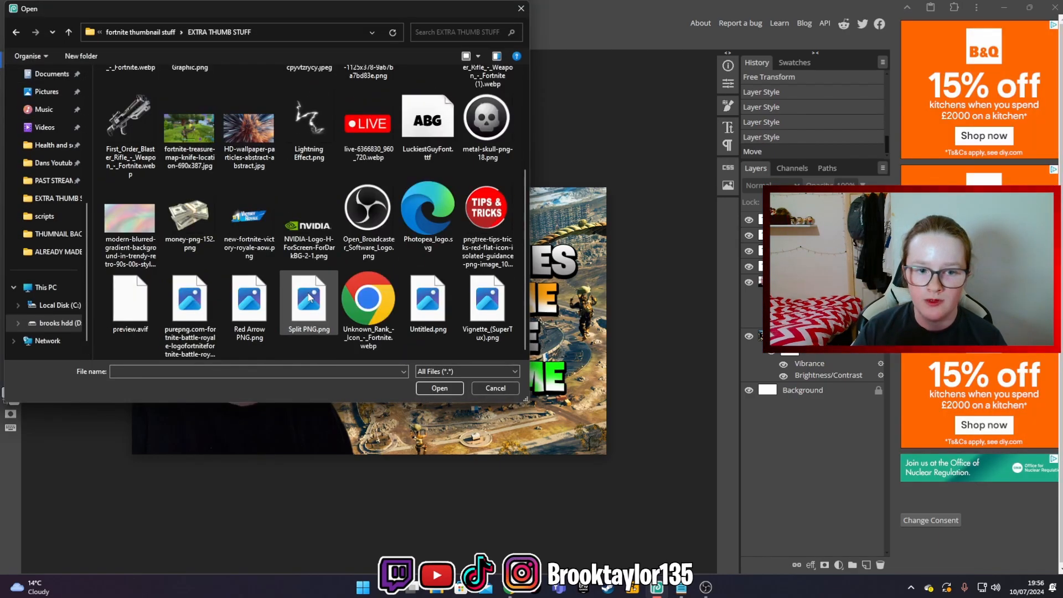
left_click(360, 125)
left_click(439, 389)
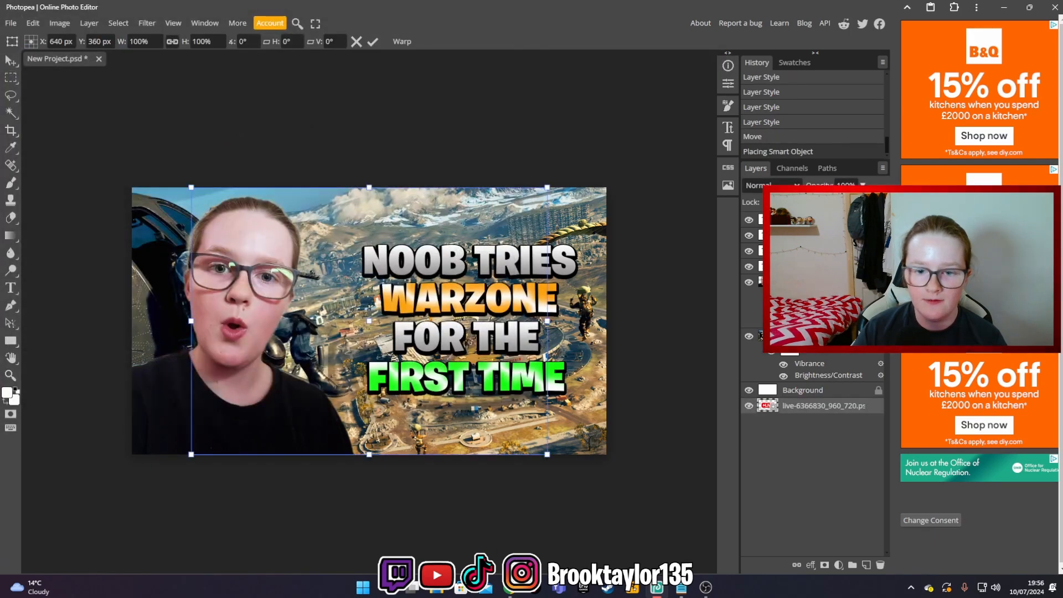
Scale the LIVE badge to about 18.5% and position it in the thumbnail's top-right corner, above the other layers
left_click_drag(195, 246, 451, 332)
left_click_drag(443, 332, 547, 210)
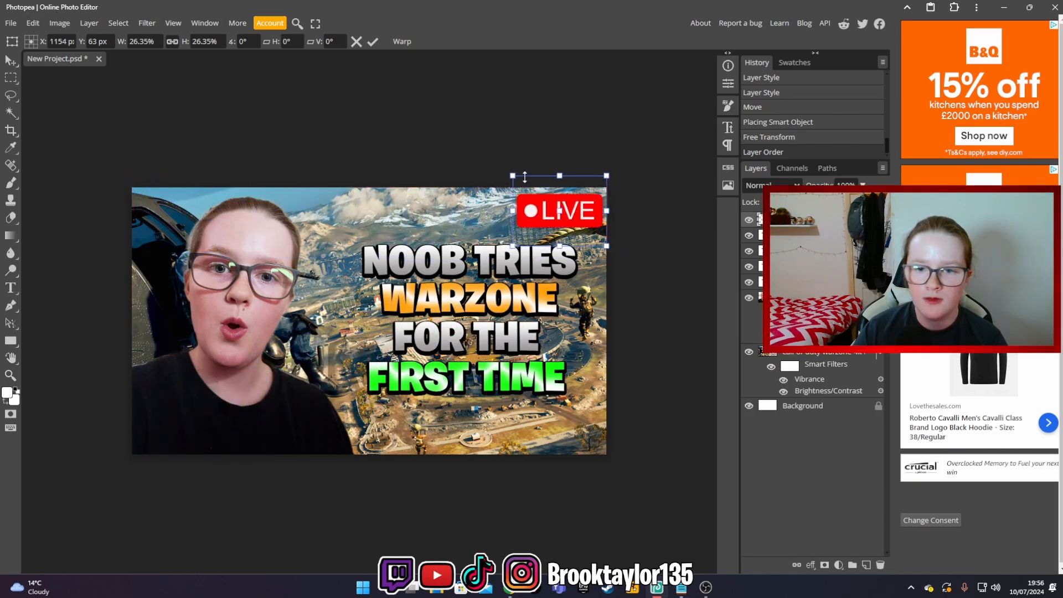
left_click_drag(513, 174, 555, 214)
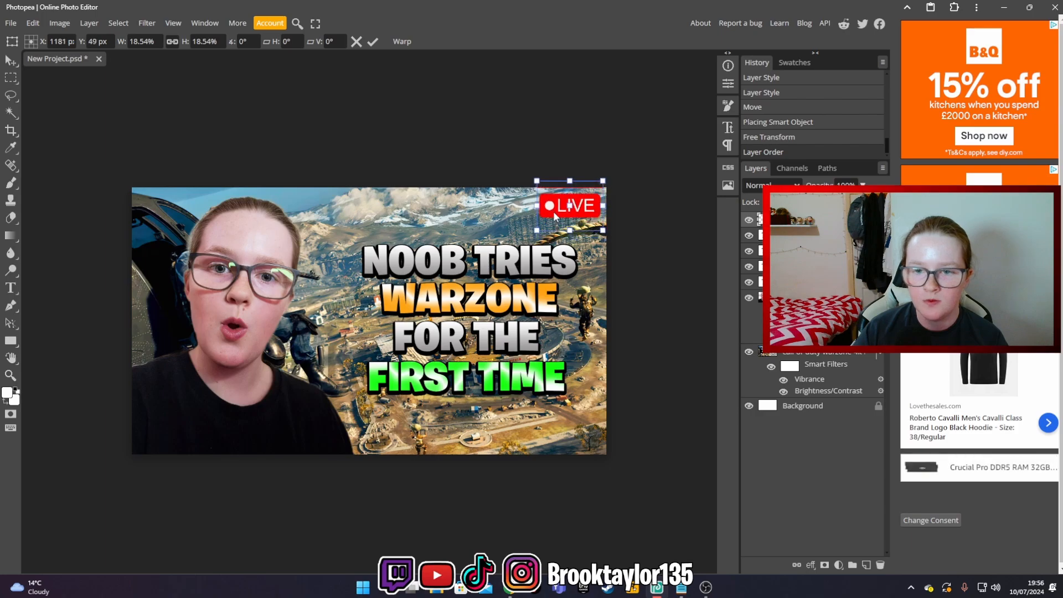
Give the LIVE badge a Drop Shadow with its spread reduced to about 31%
right_click(781, 353)
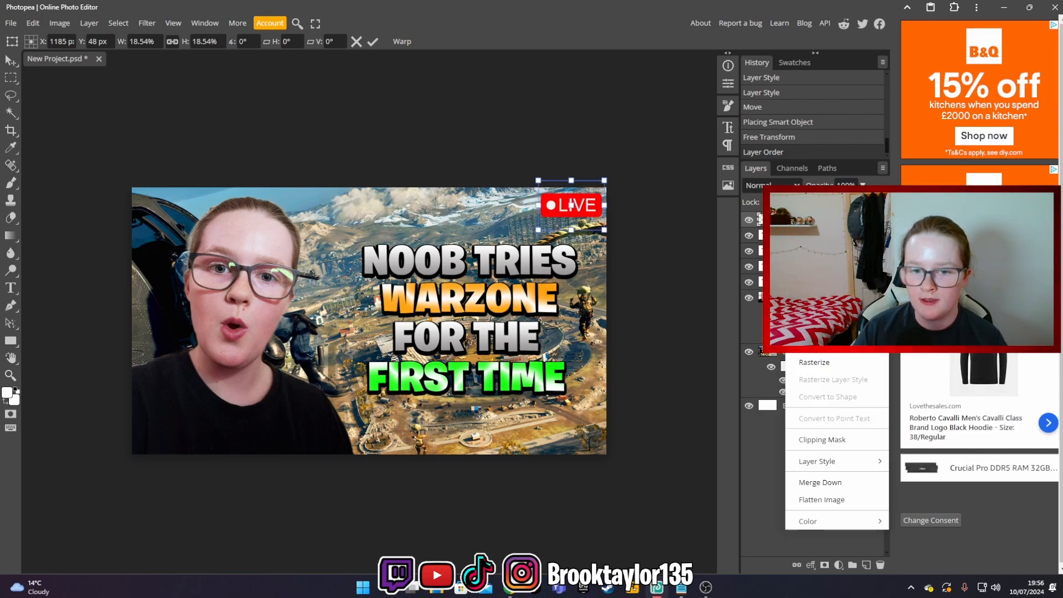
left_click(805, 361)
left_click(127, 304)
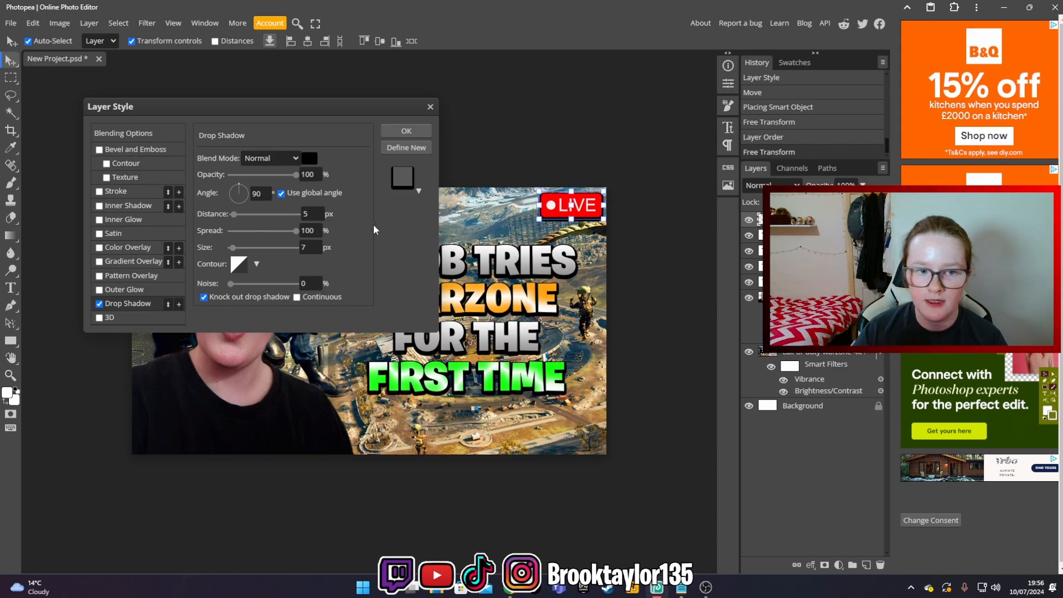
left_click_drag(296, 230, 251, 233)
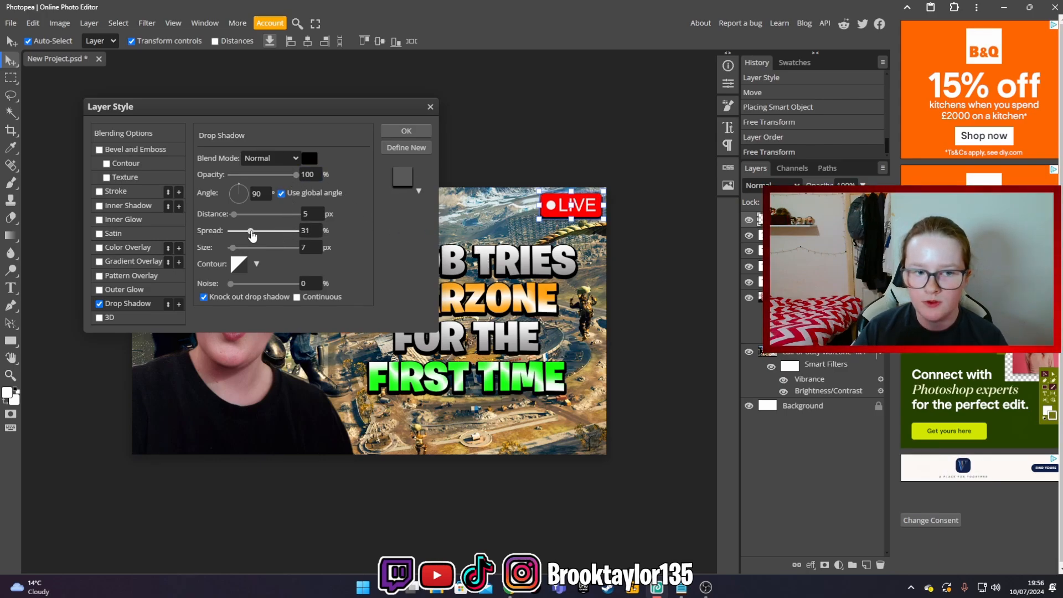
left_click(407, 131)
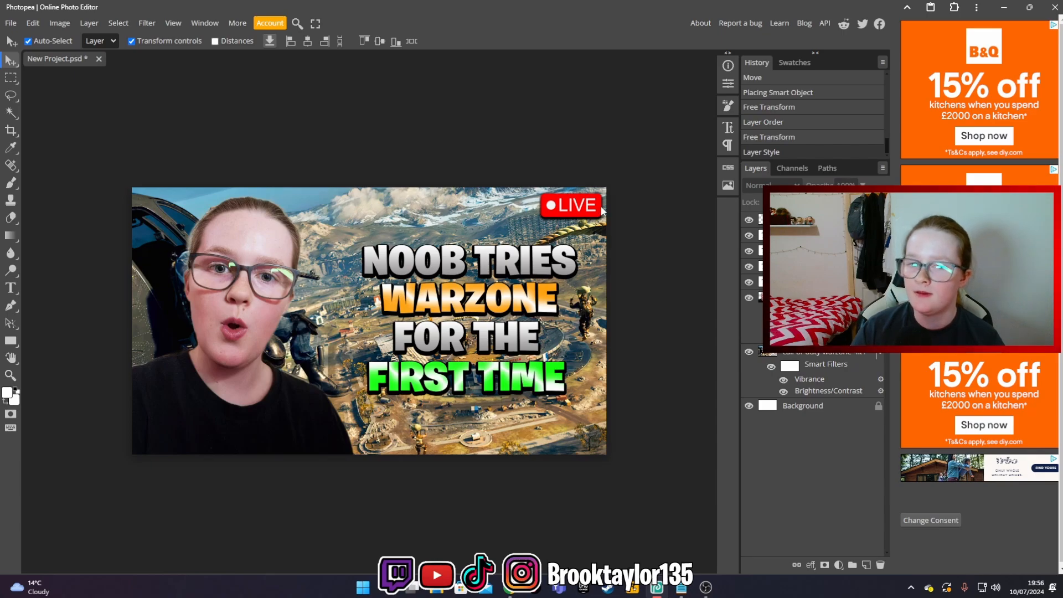
Set the LIVE badge's brightness to 20 and contrast to 25, and add a Vibrance adjustment
left_click(556, 207)
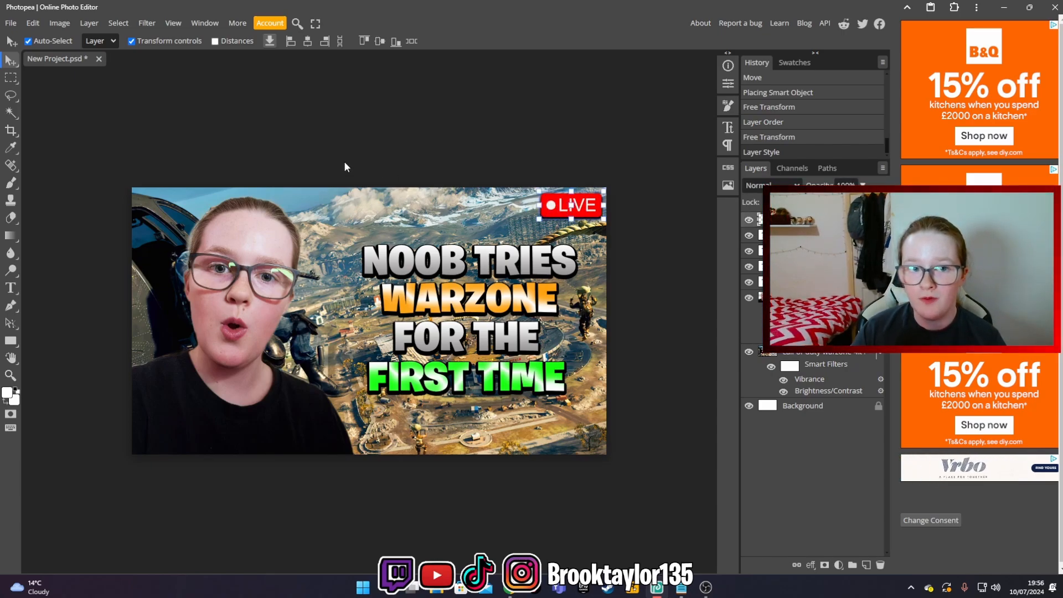
left_click(59, 22)
mouse_move(131, 39)
mouse_move(144, 61)
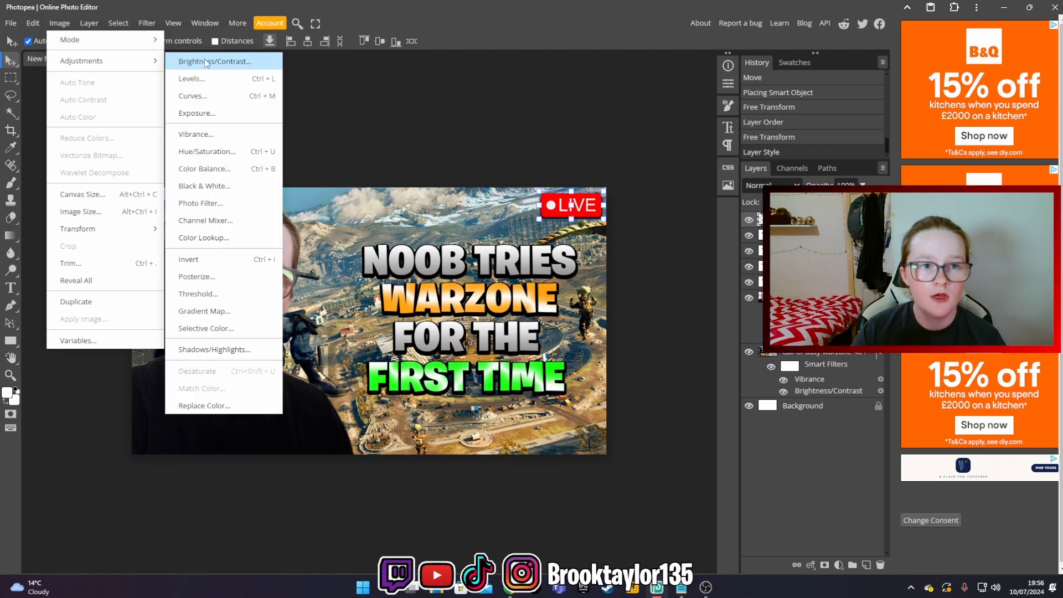
left_click(204, 61)
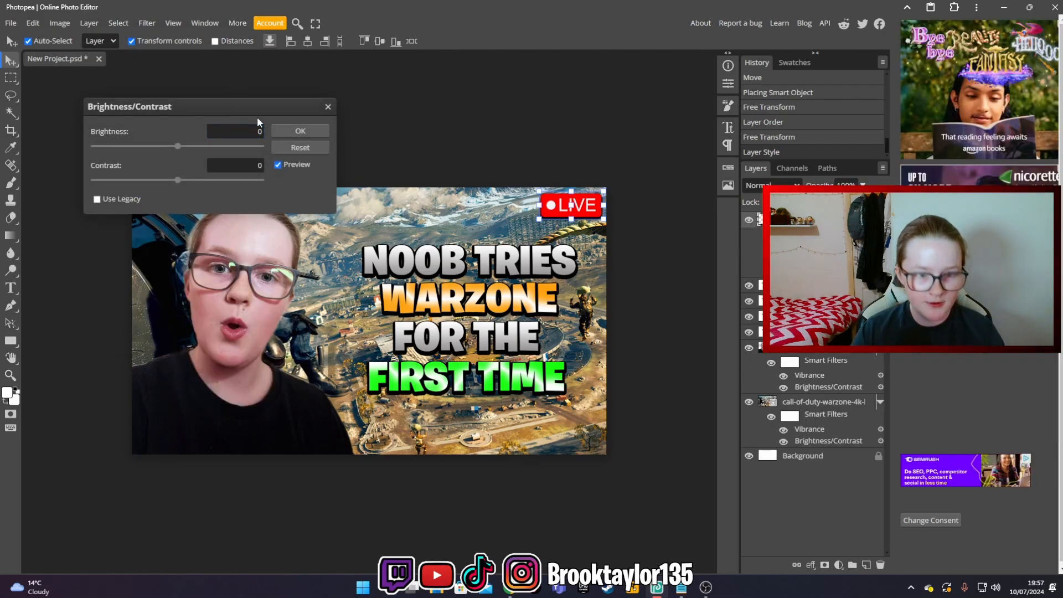
left_click(249, 133)
type("20")
key("Tab")
type("25")
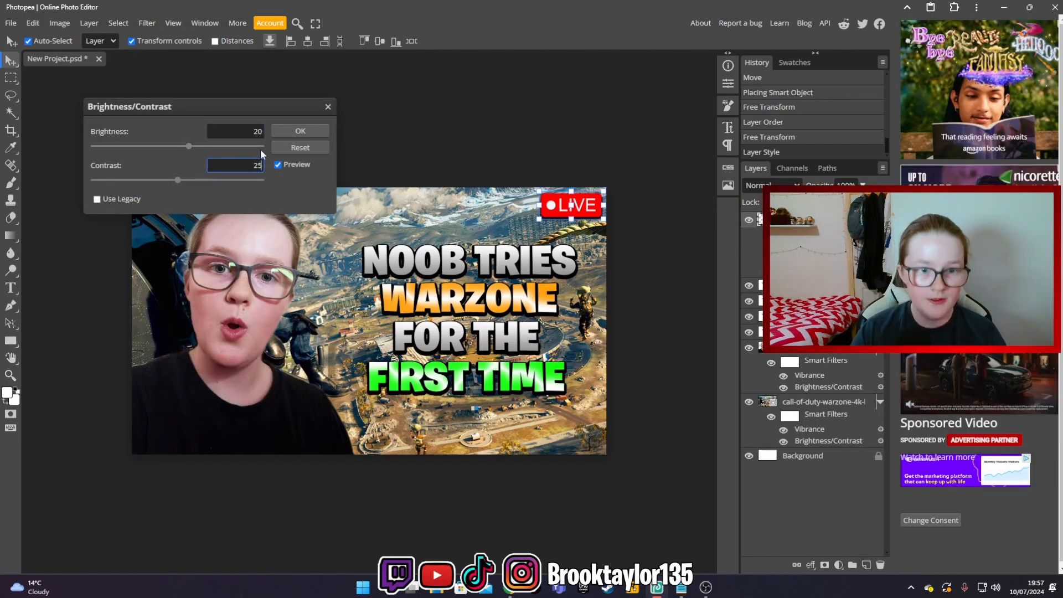
left_click(283, 129)
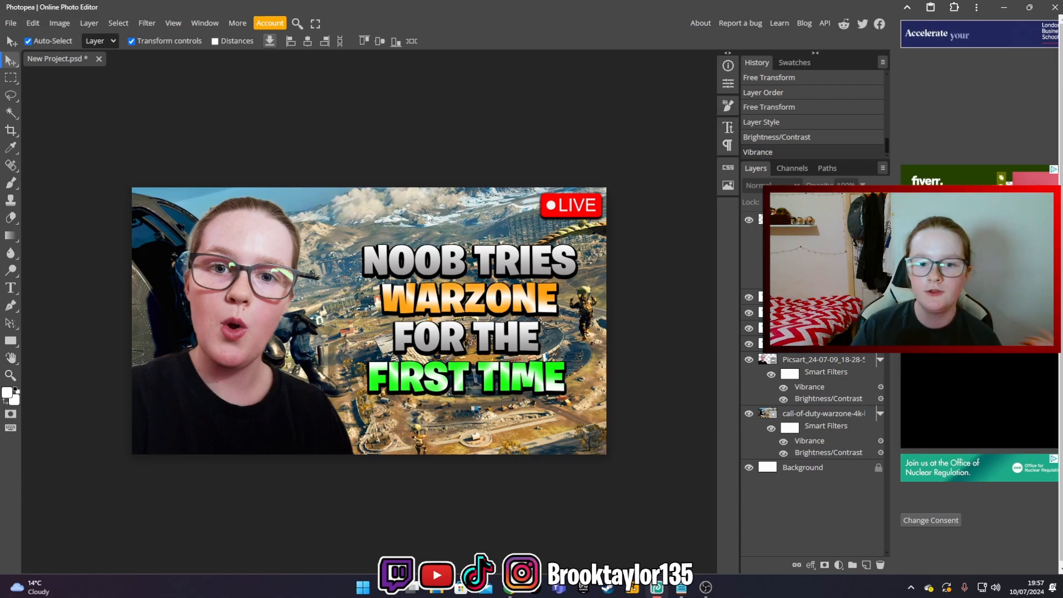
Add an Inner Shadow layer style to the call-of-duty-warzone background layer, leaving Inner Glow switched off
left_click(788, 410)
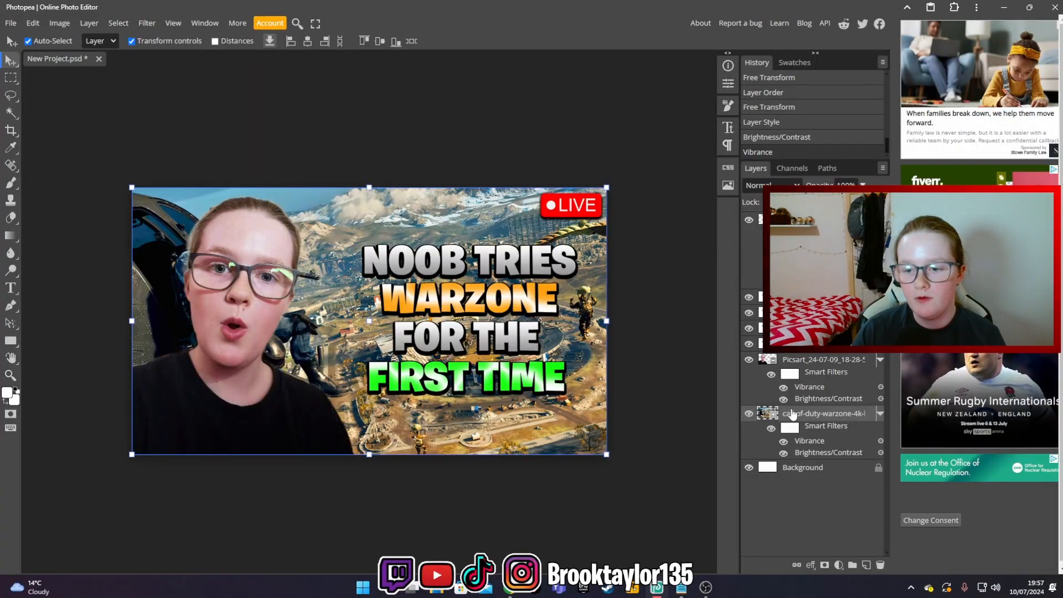
right_click(792, 414)
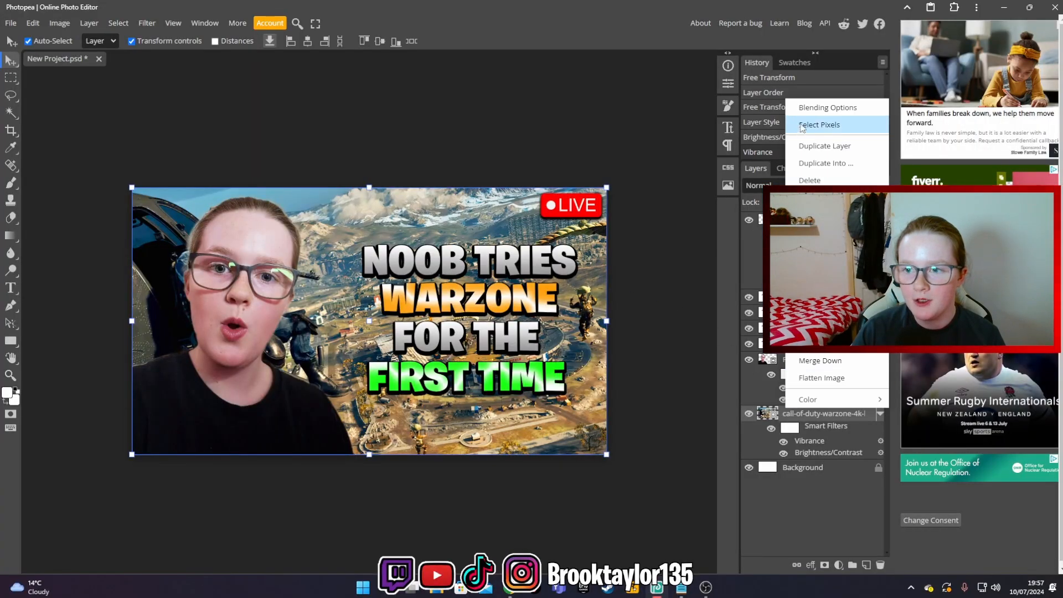
left_click(806, 107)
left_click(106, 220)
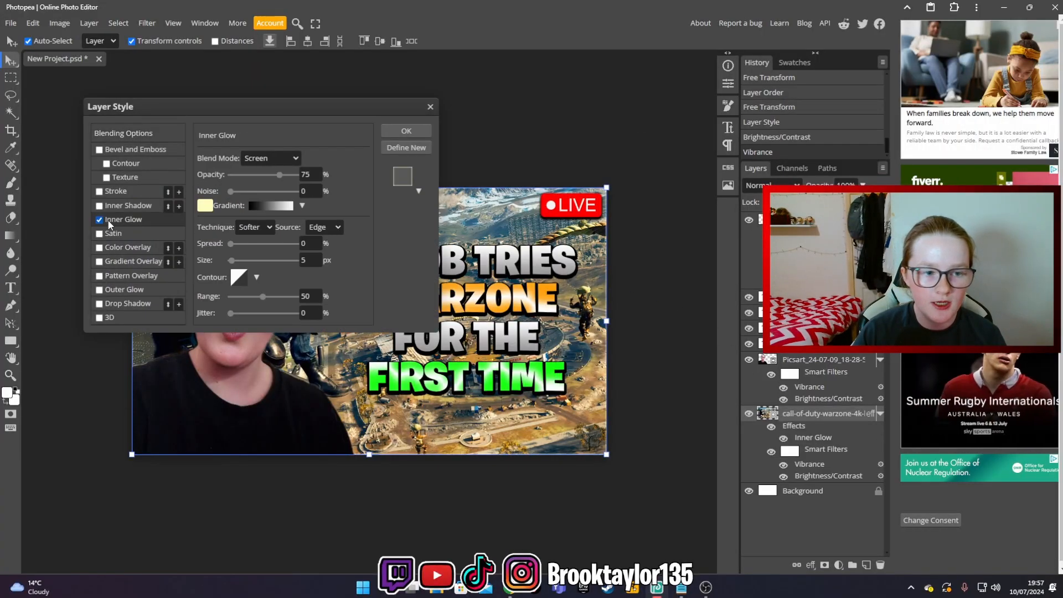
left_click(100, 205)
left_click(291, 158)
left_click(285, 171)
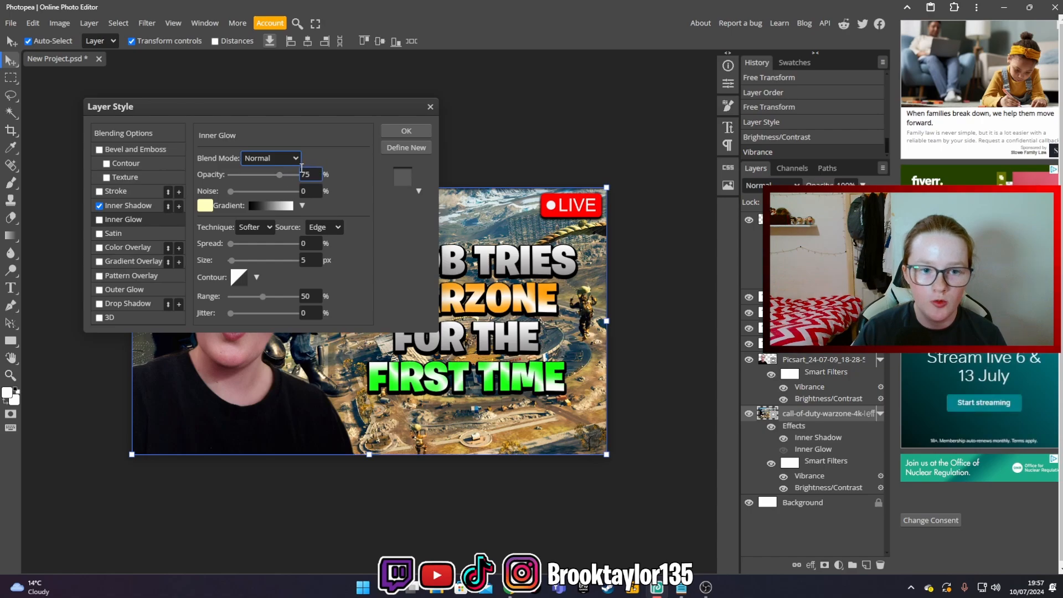
left_click(128, 206)
Set the background's Inner Shadow to distance 0 px, spread 7% and size 160 px, and apply the layer style
left_click(255, 193)
left_click(305, 174)
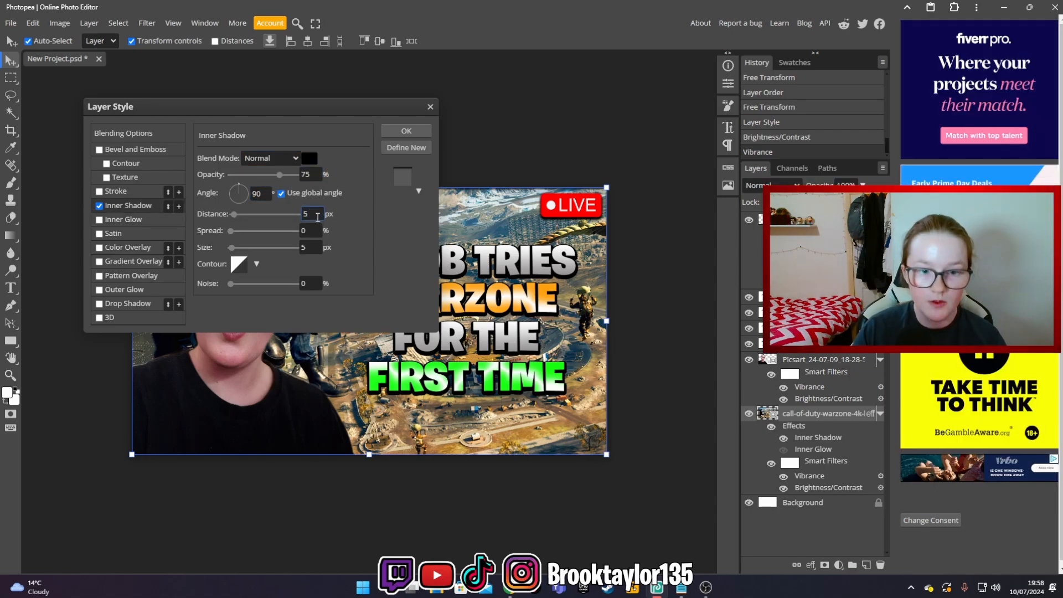
double_click(305, 214)
type("0")
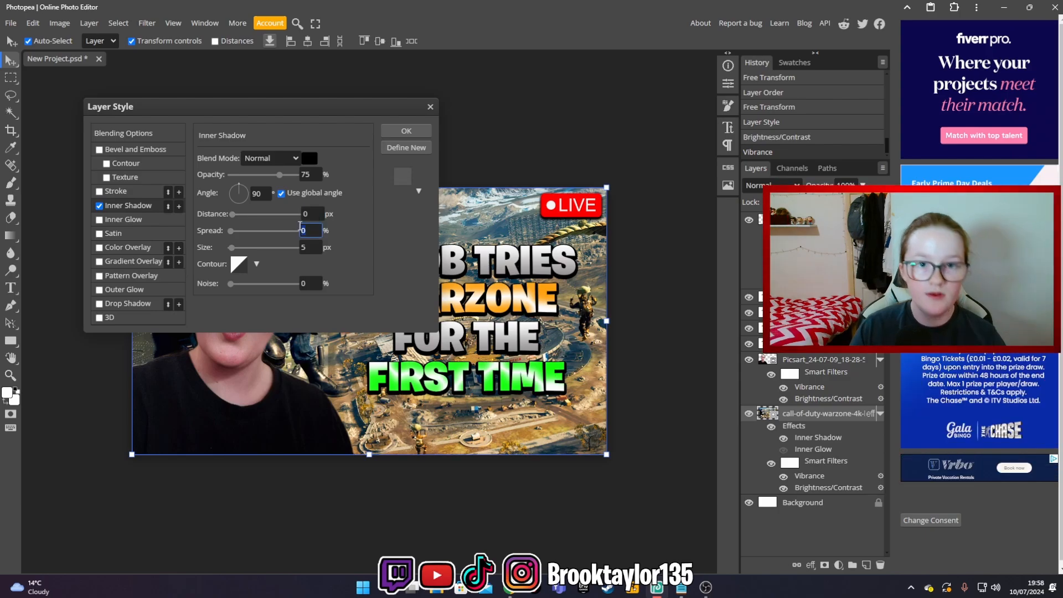
double_click(306, 229)
type("7")
double_click(311, 247)
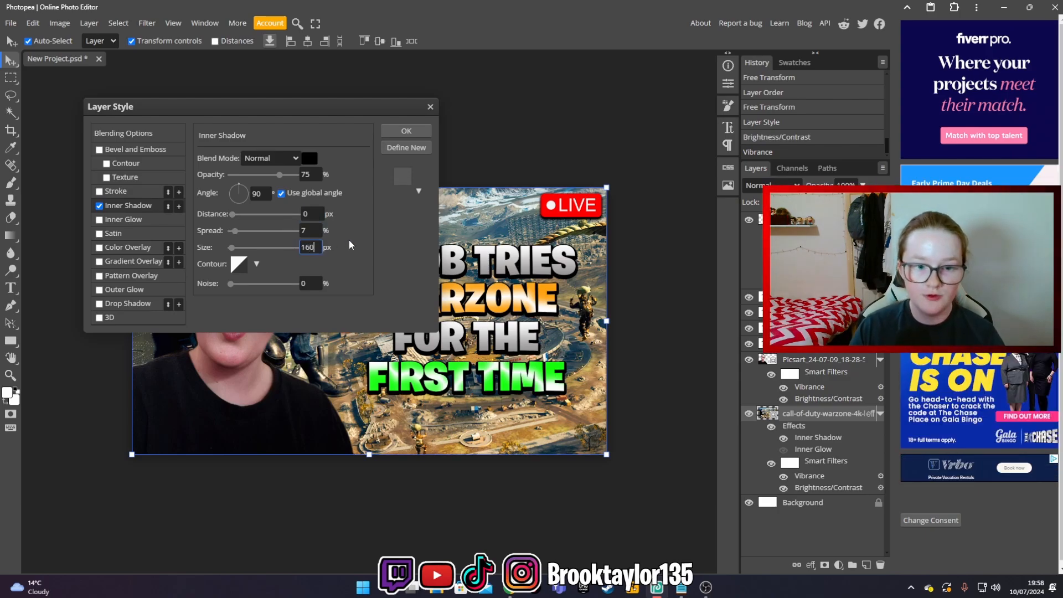
type("160")
key("Return")
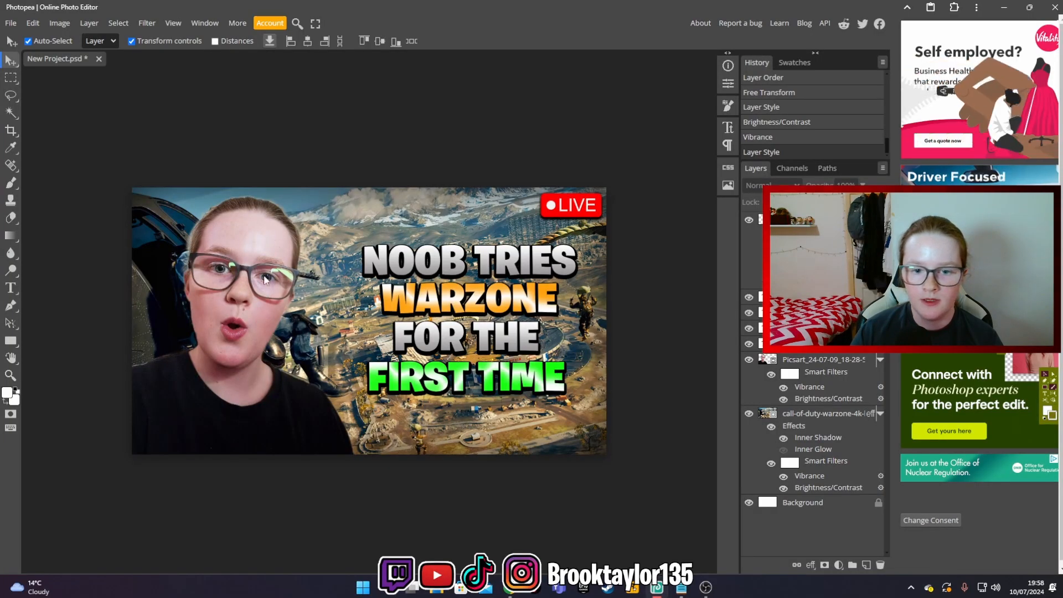
Add an Outer Glow to the person cutout layer and set the glow colour to white (ffffff)
right_click(825, 359)
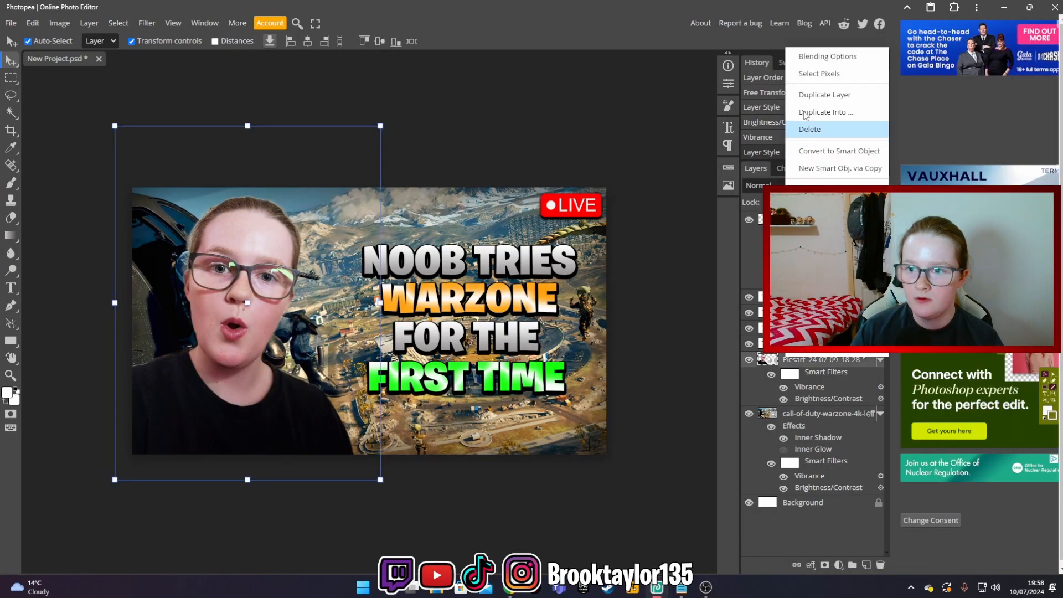
left_click(803, 52)
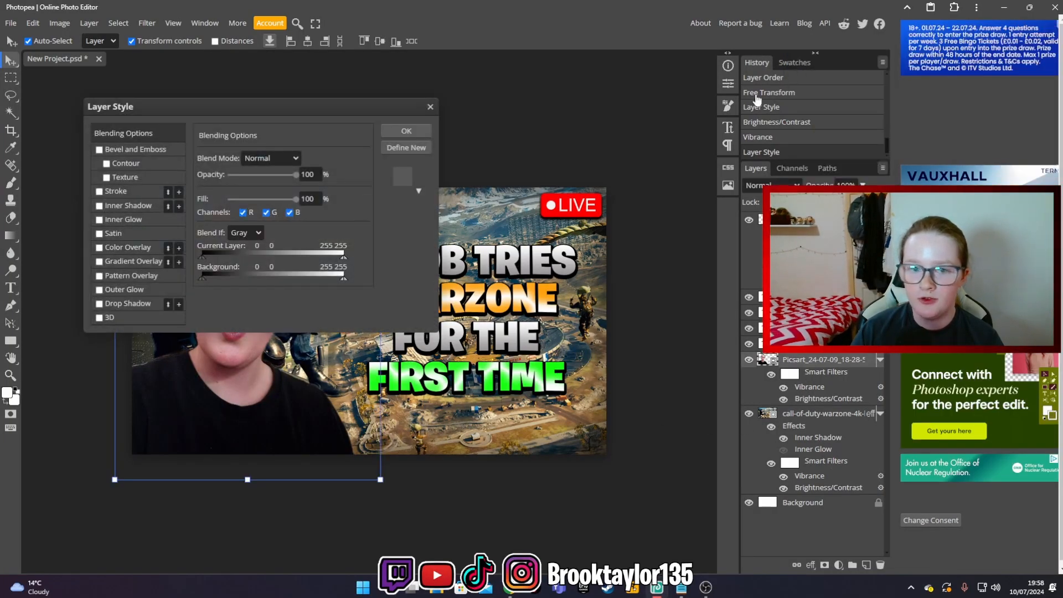
left_click(100, 290)
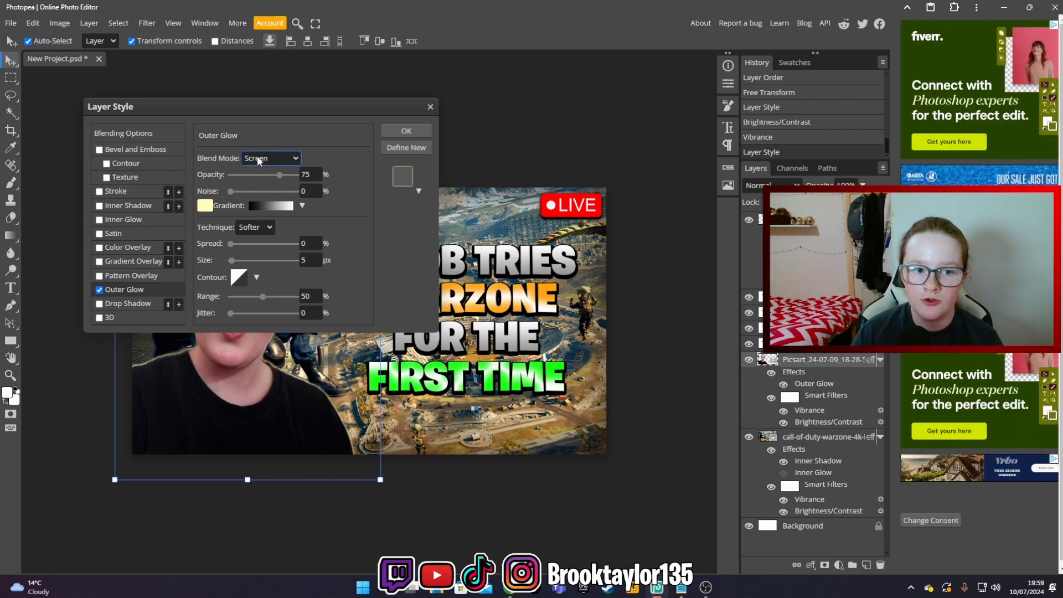
left_click(205, 205)
mouse_move(232, 214)
left_mouse_down()
mouse_move(308, 207)
mouse_move(174, 206)
left_mouse_up()
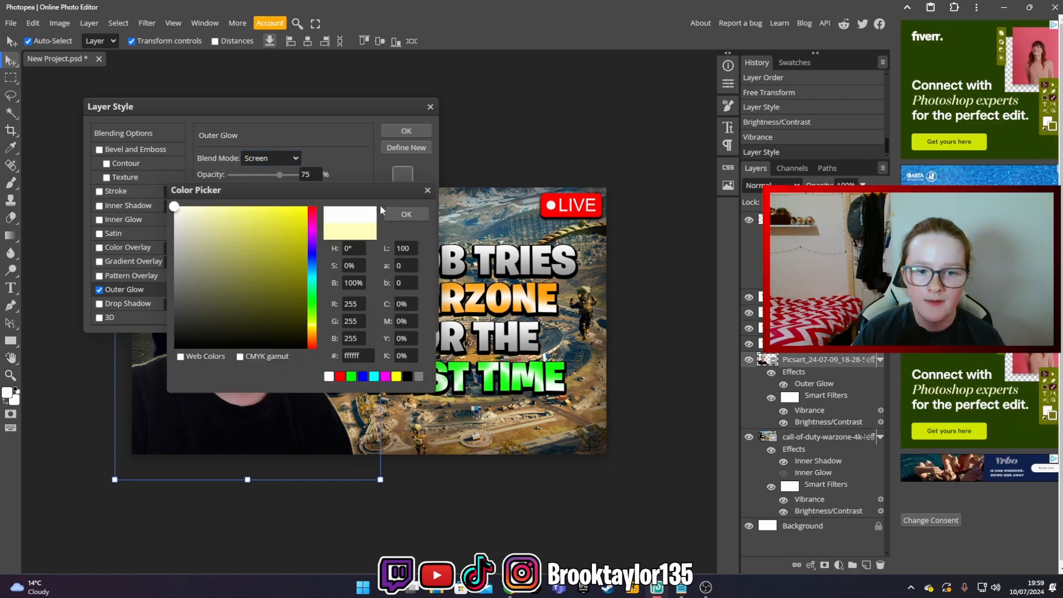
left_click(390, 213)
left_click_drag(335, 113, 679, 108)
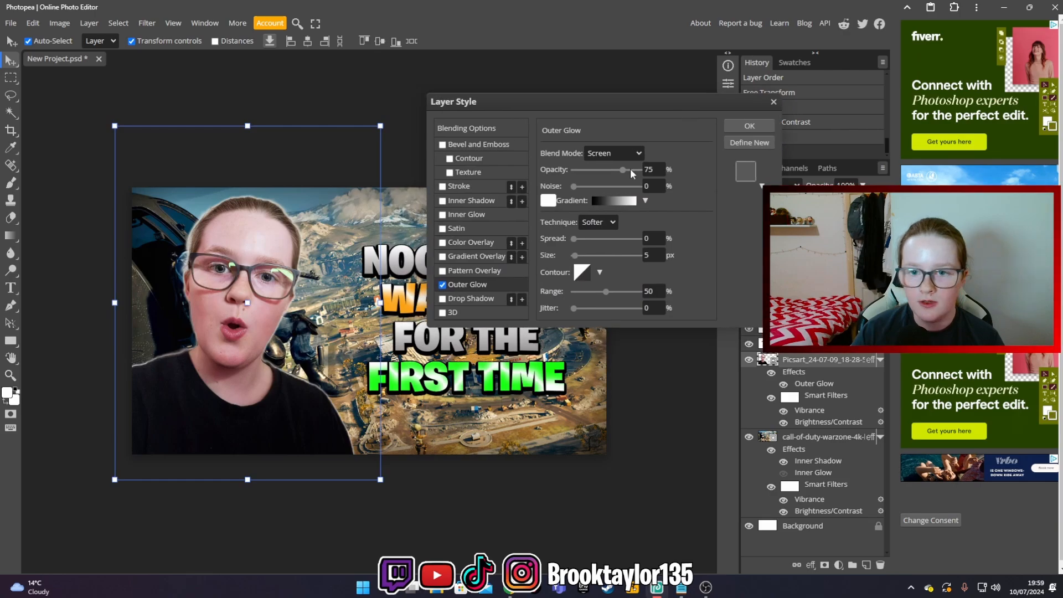
Set the cutout's Outer Glow to Normal blend mode, opacity 59%, spread 7%, size 75 px and range 84%, and apply it
left_click(615, 155)
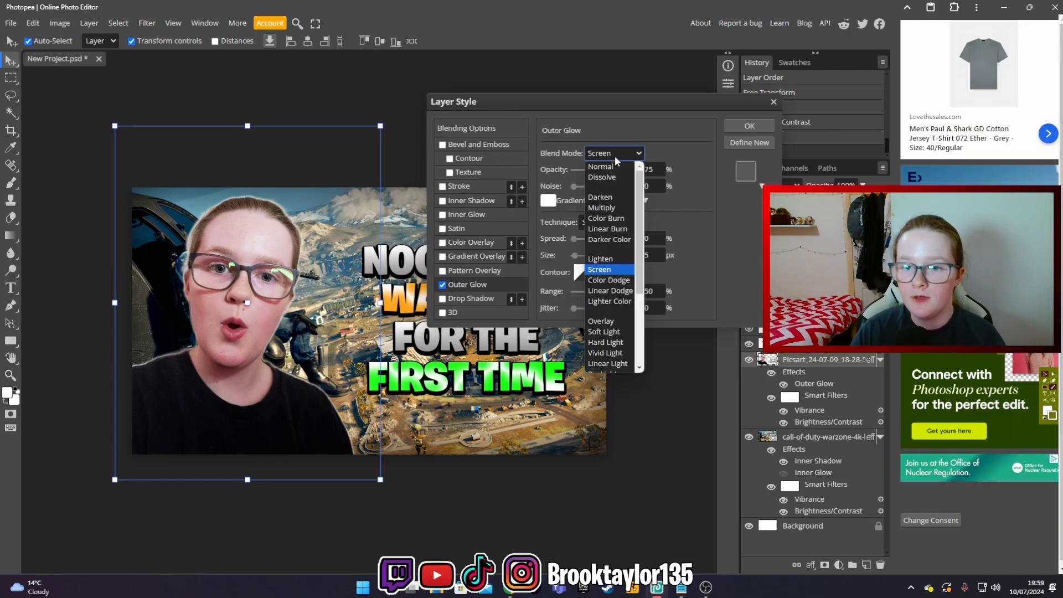
left_click(613, 163)
left_click(626, 171)
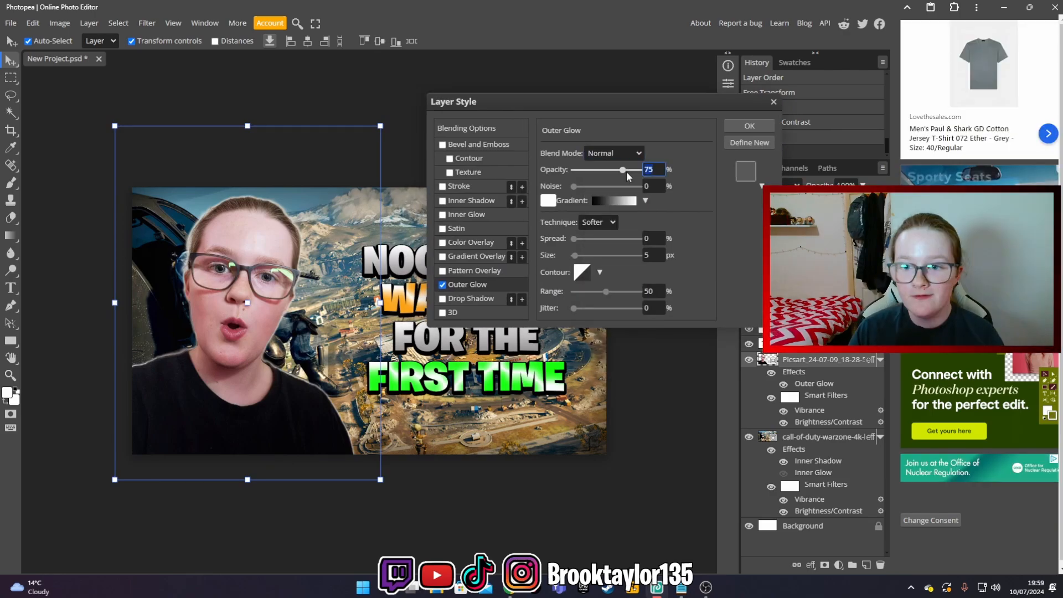
type("59")
left_click(649, 238)
type("7")
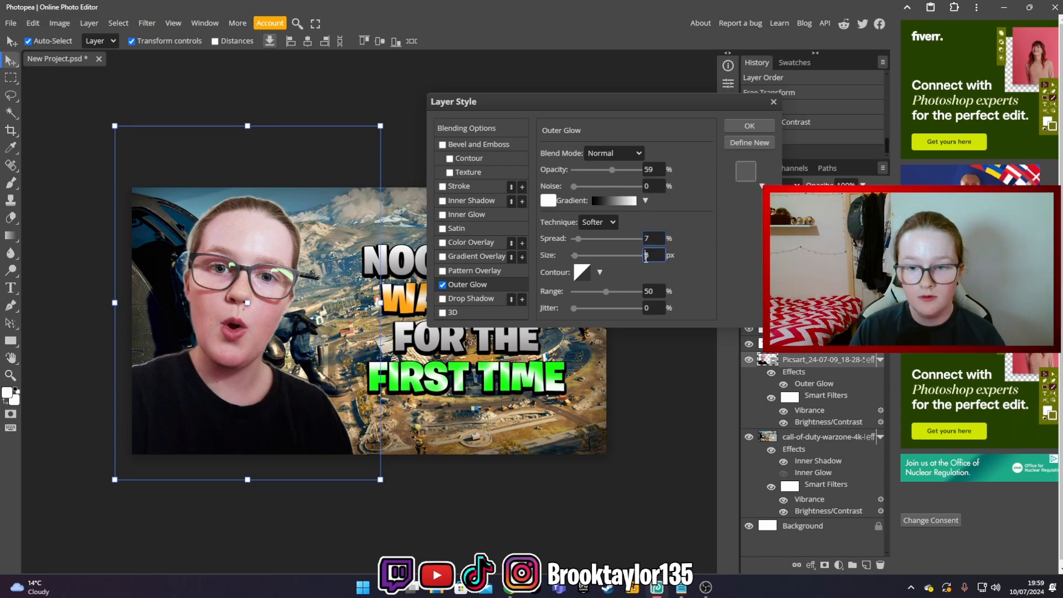
left_click(643, 257)
type("75")
key("Tab")
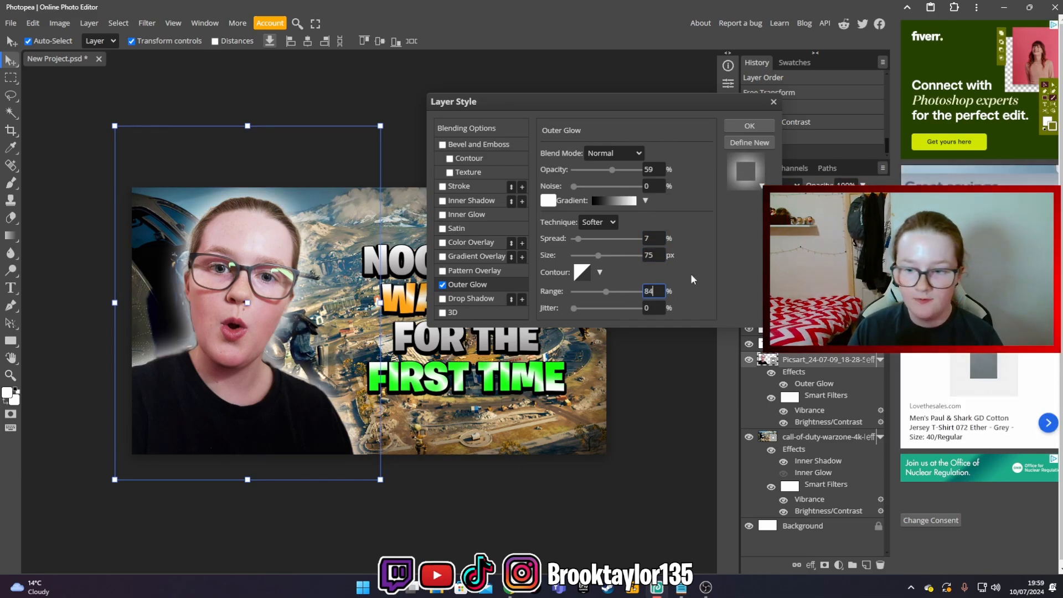
type("84")
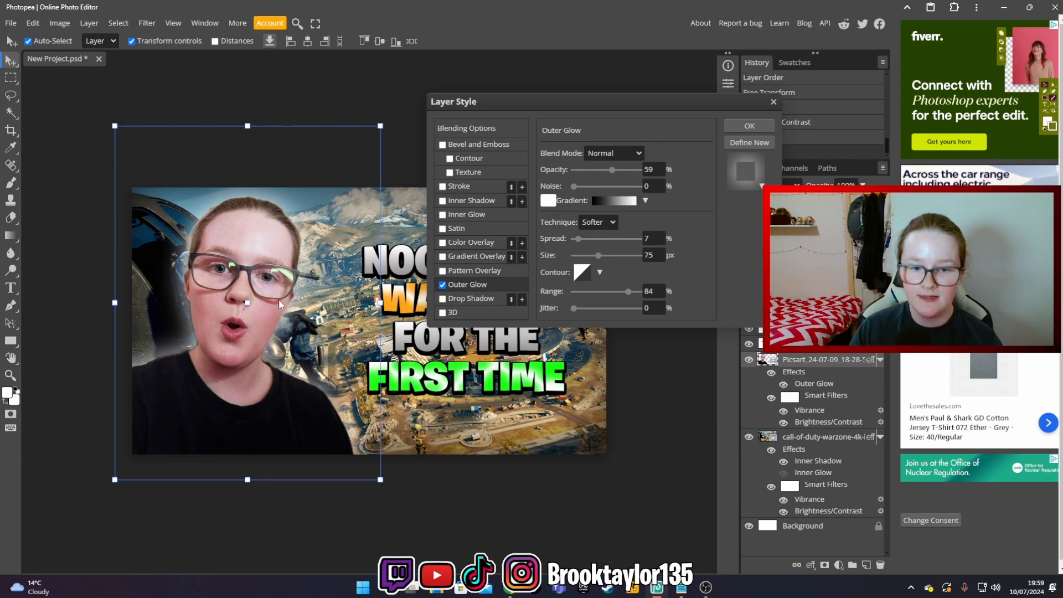
left_click(745, 125)
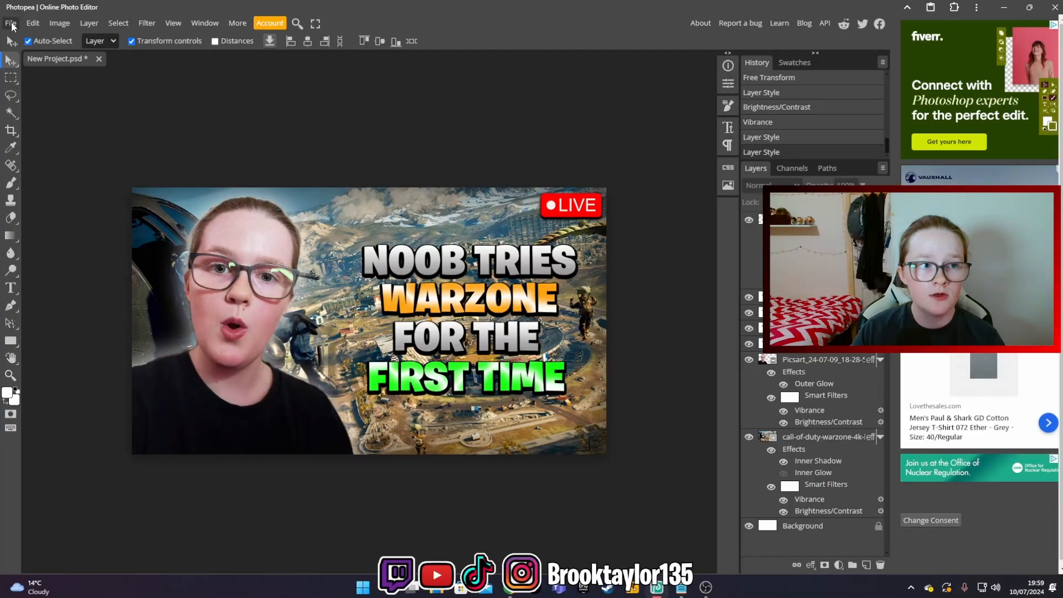
Export the thumbnail as a 1280 × 720 PNG named WARZONE LIVE
left_click(11, 23)
mouse_move(69, 191)
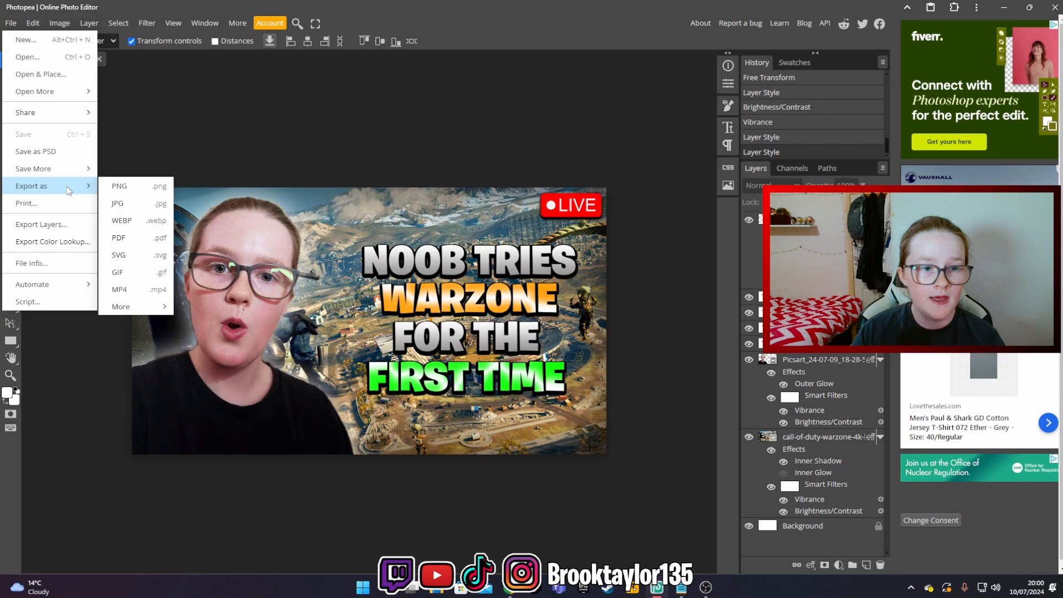
left_click(116, 187)
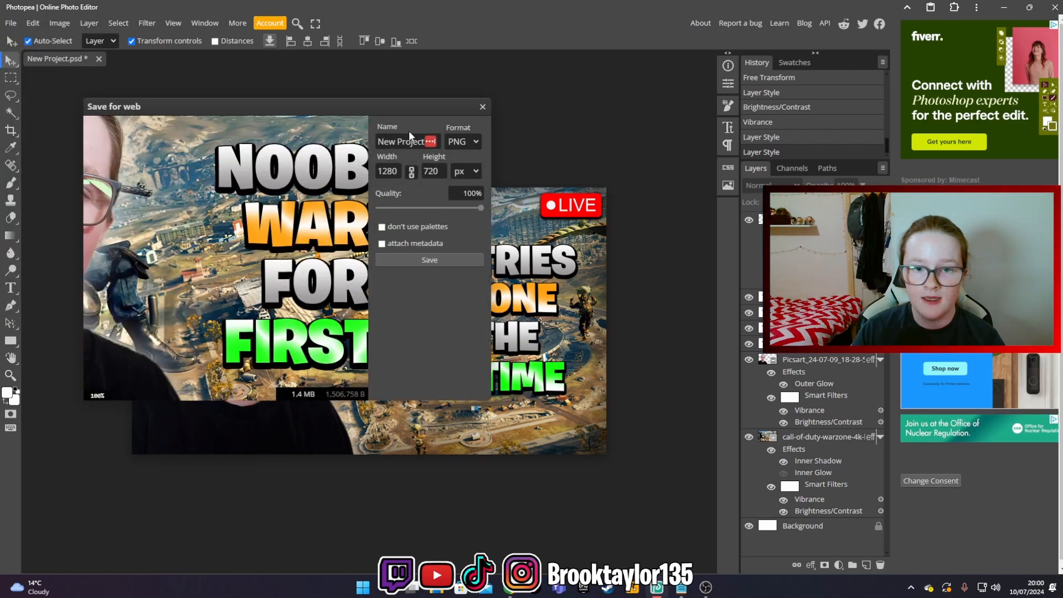
left_click(389, 142)
double_click(382, 142)
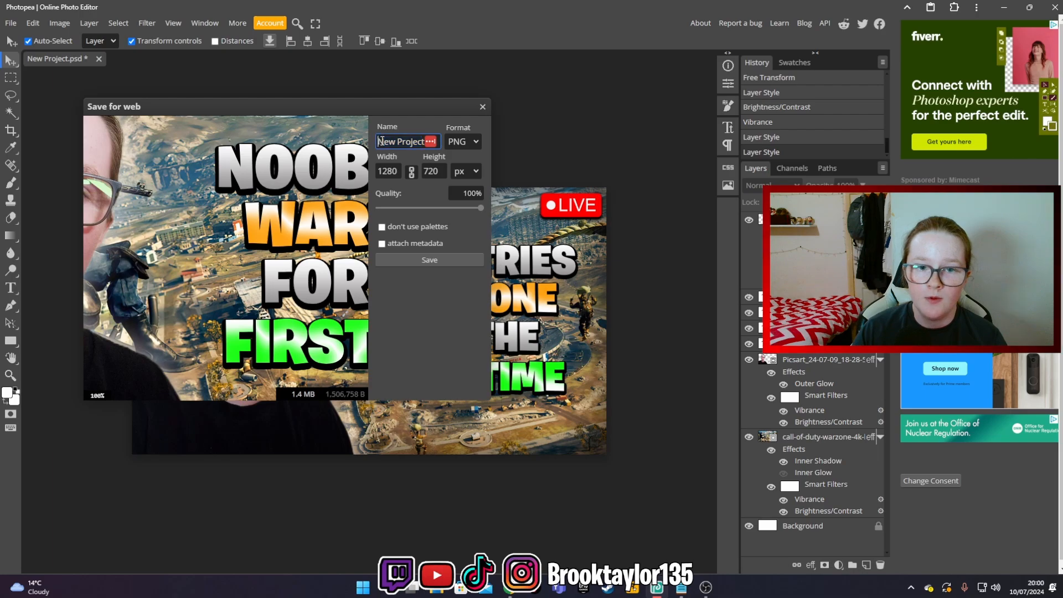
type("WARZONE ")
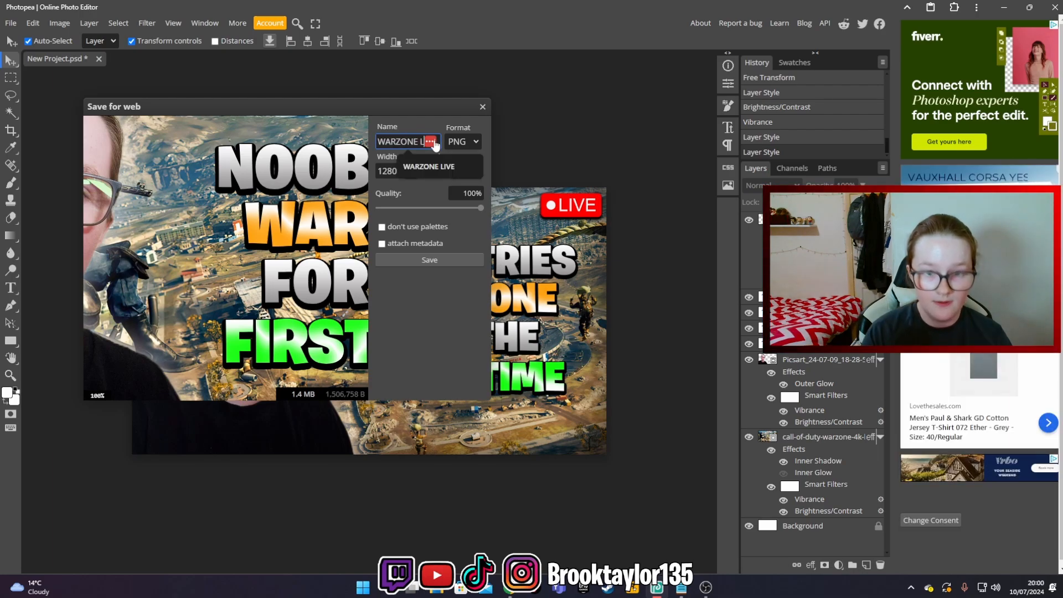
type("L")
left_click(430, 166)
left_click(447, 260)
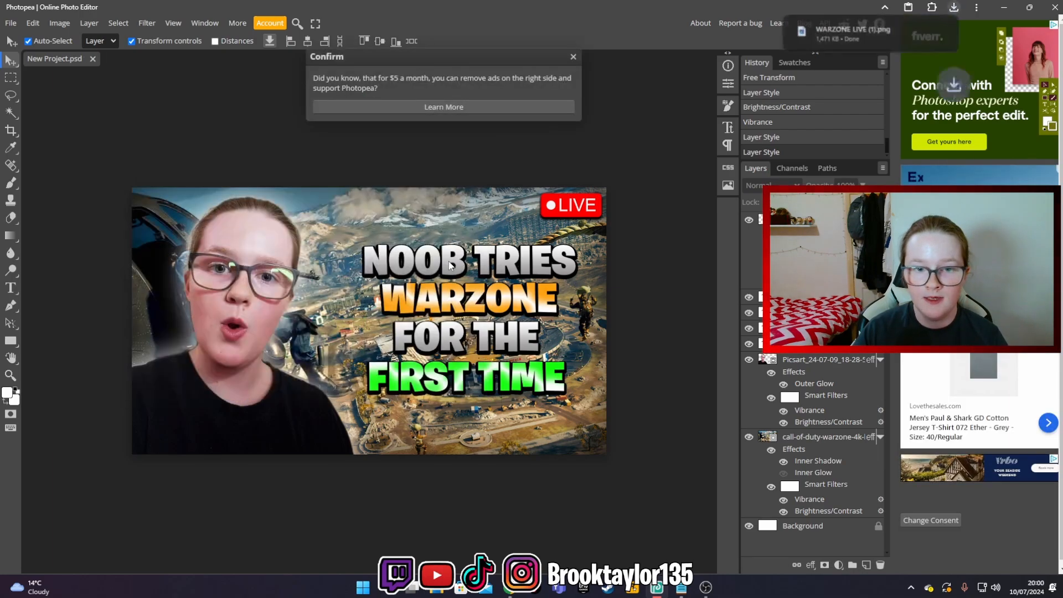
Switch to File Explorer and move WARZONE LIVE (1).png from Downloads to the ALREADY MADE THUMBS folder
left_click(443, 590)
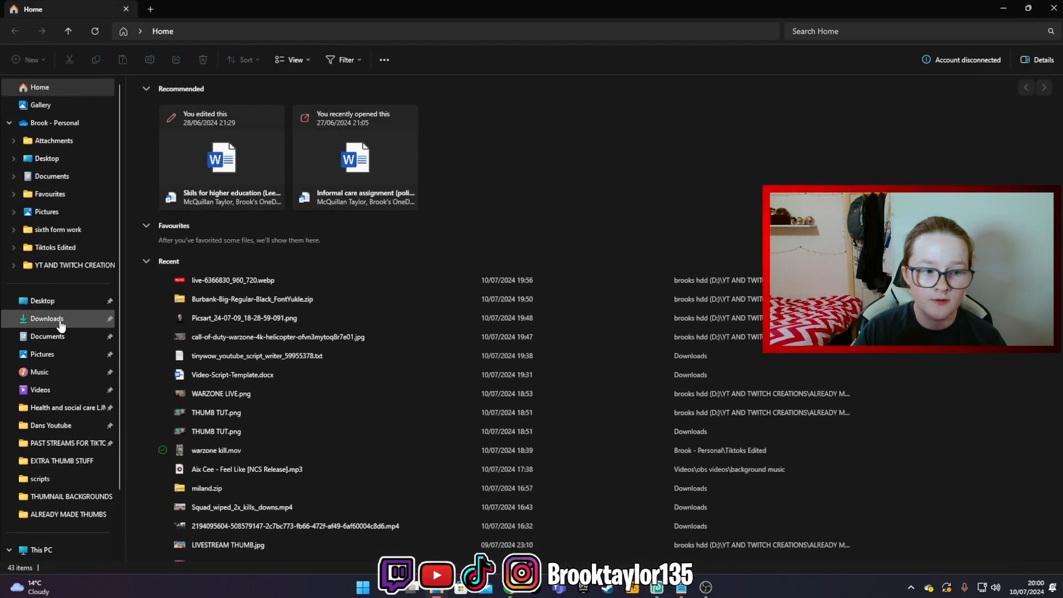
left_click(61, 324)
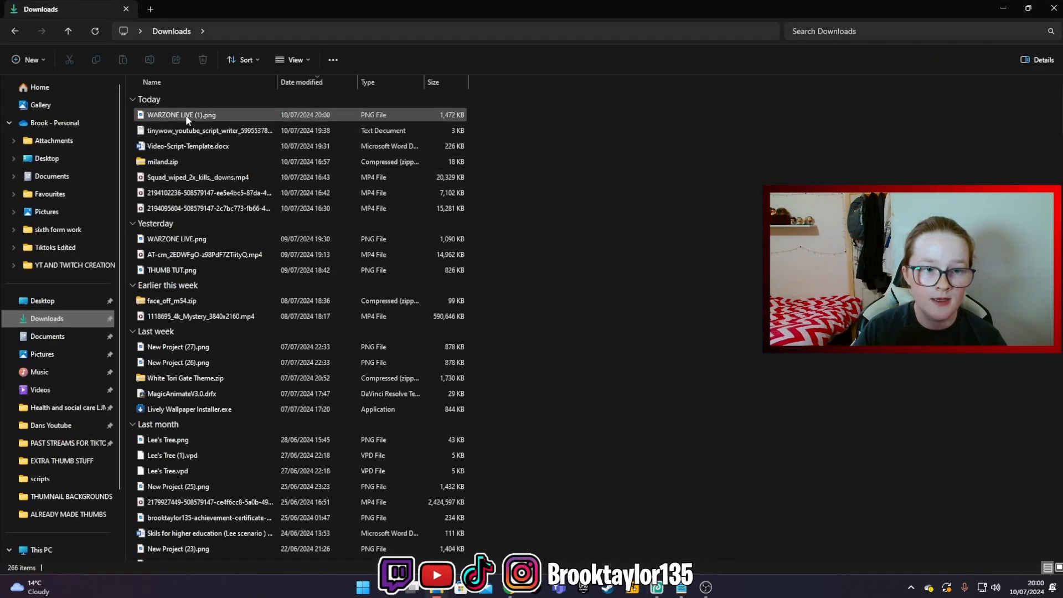
left_click_drag(185, 114, 71, 499)
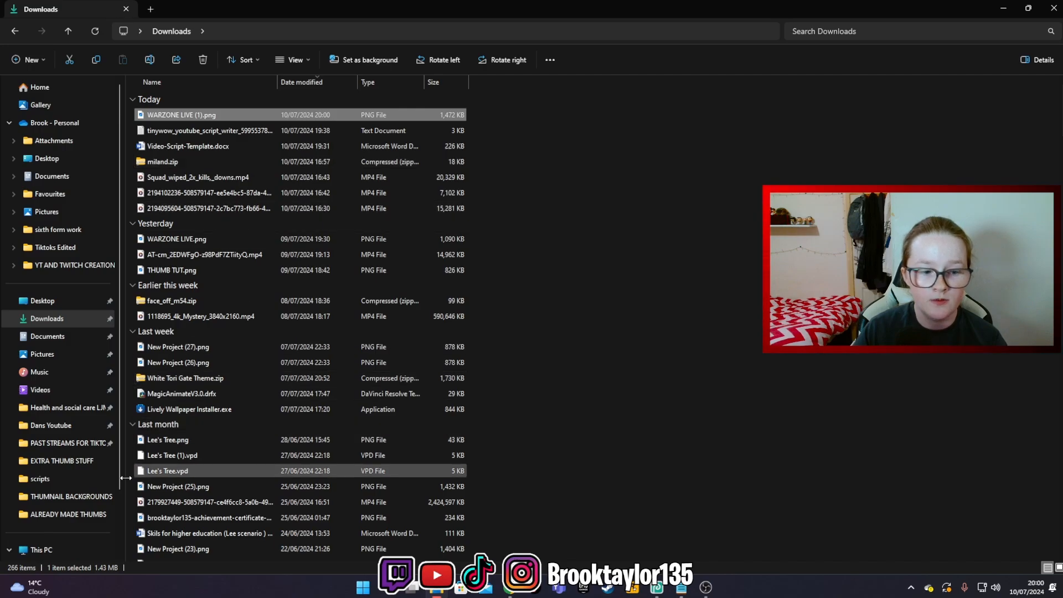
Open WARZONE LIVE (1).png from the ALREADY MADE THUMBS folder to examine the finished thumbnail
left_click(92, 522)
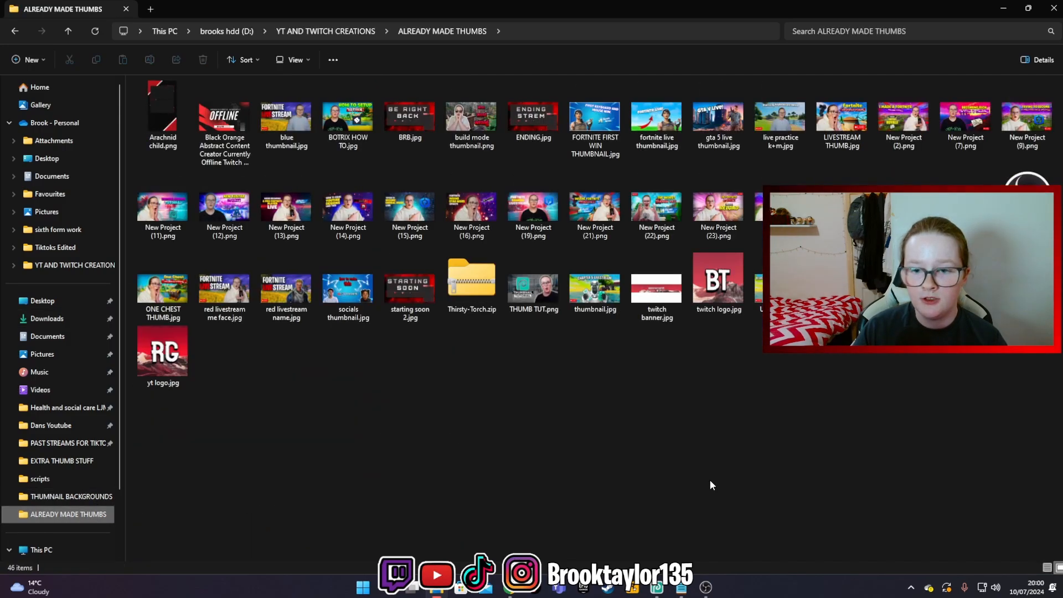
key("super+Down")
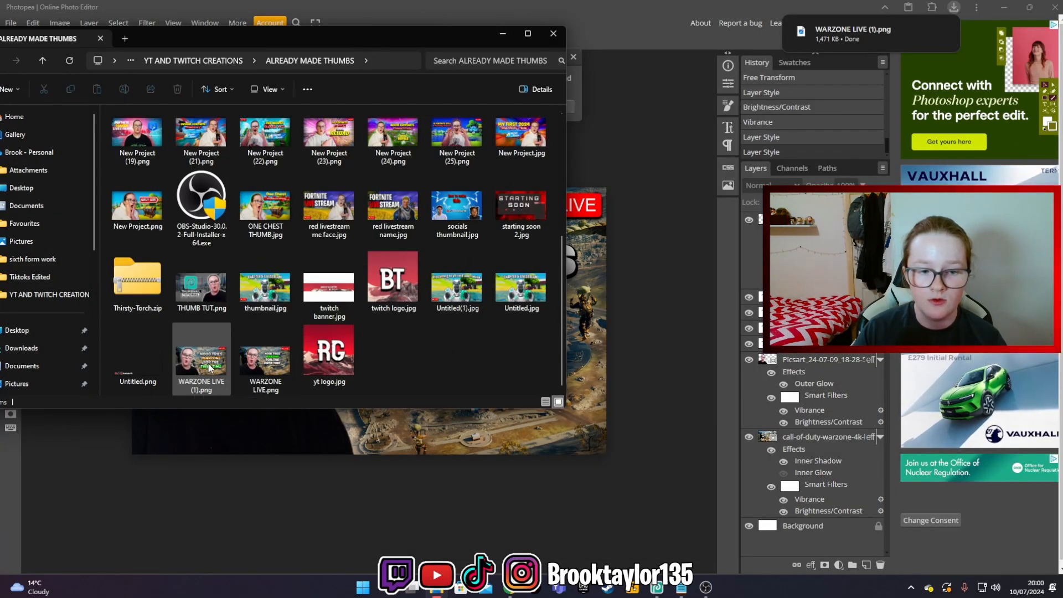
double_click(216, 374)
left_click_drag(681, 105, 626, 107)
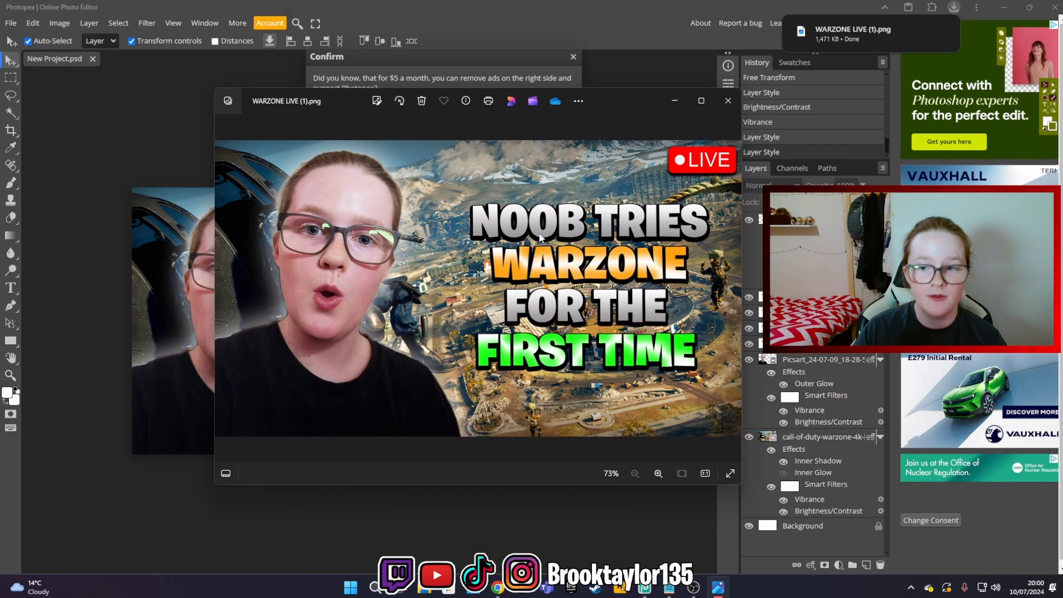